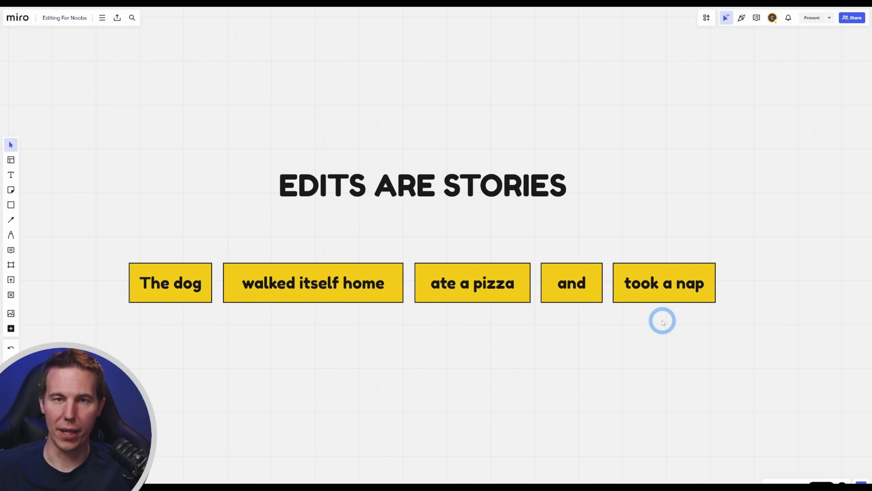
# Try removing the "ate a pizza", "and" and "took a nap" blocks from the story sentence, and undo the deletion
pyautogui.moveTo(663, 322); pyautogui.dragTo(497, 337)
pyautogui.press('Delete')
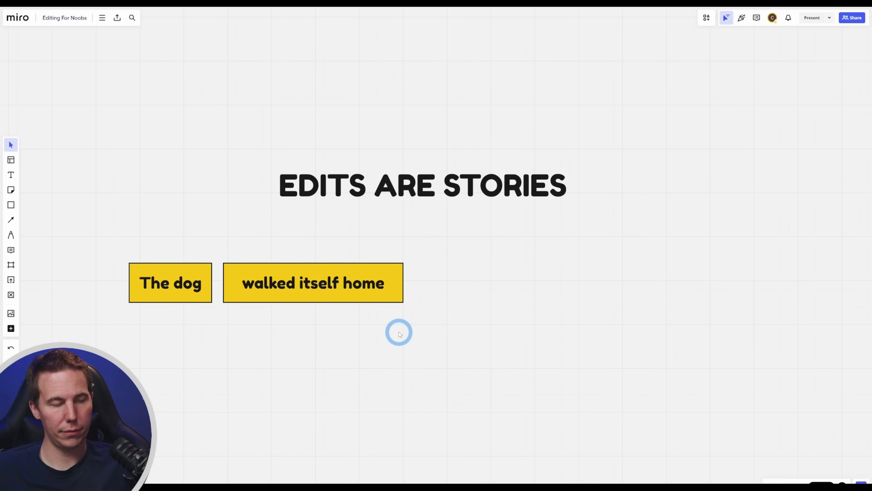
pyautogui.hotkey('ctrl', 'z')
# Try reordering the story sentence by placing the "and" block ahead of "ate a pizza"
pyautogui.click(585, 323)
pyautogui.moveTo(576, 288); pyautogui.dragTo(468, 340)
pyautogui.moveTo(498, 288); pyautogui.dragTo(578, 288)
pyautogui.moveTo(464, 333); pyautogui.dragTo(453, 287)
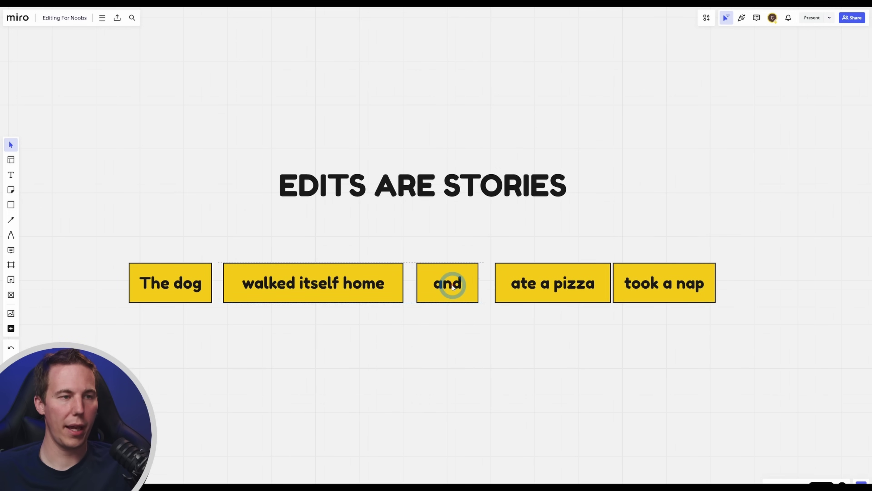
pyautogui.moveTo(544, 288); pyautogui.dragTo(530, 288)
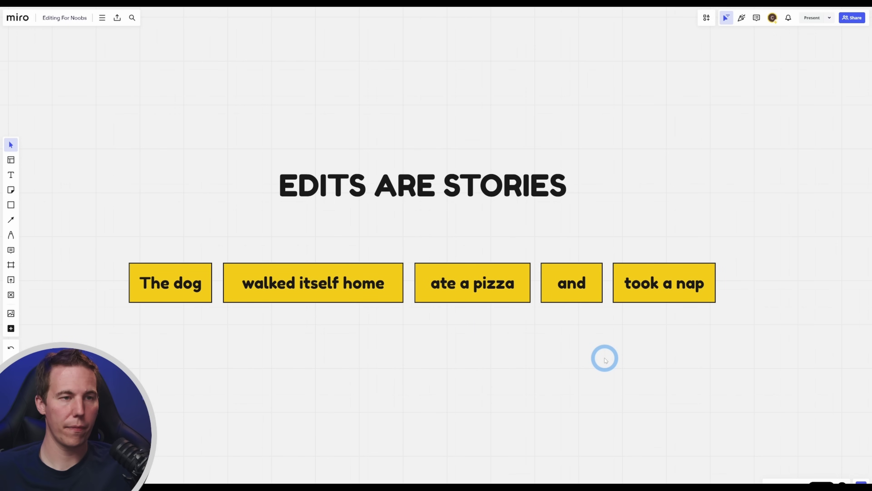
pyautogui.click(676, 288)
pyautogui.keyDown('shift'); pyautogui.click(579, 287); pyautogui.keyUp('shift')
pyautogui.keyDown('shift'); pyautogui.click(477, 287); pyautogui.keyUp('shift')
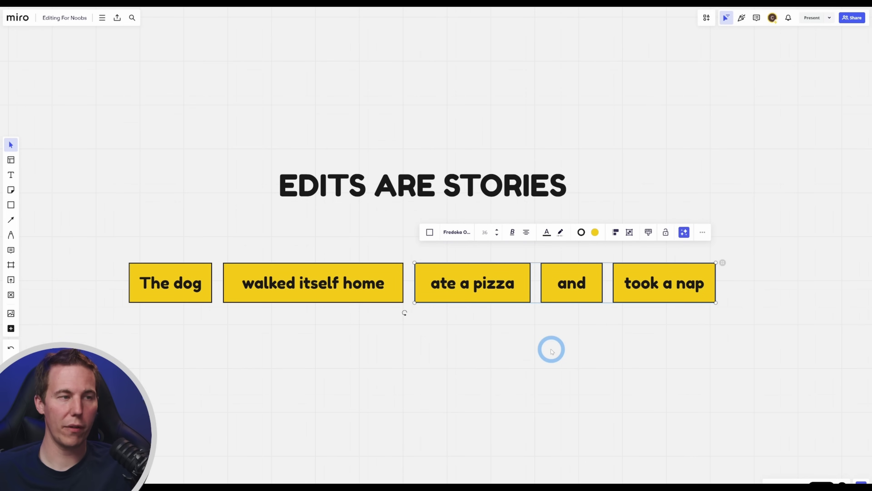
pyautogui.click(562, 350)
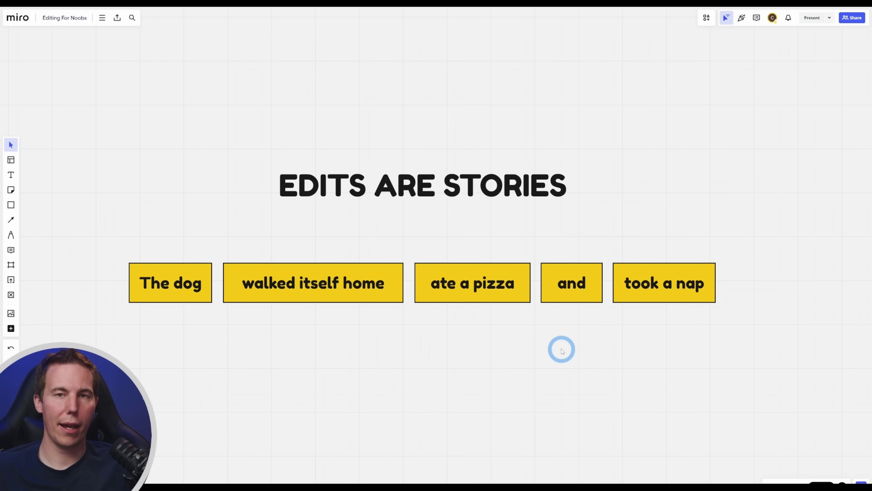
# Try deleting the "walked itself home" block and moving "The dog" beside "ate a pizza", and undo both changes
pyautogui.click(340, 289)
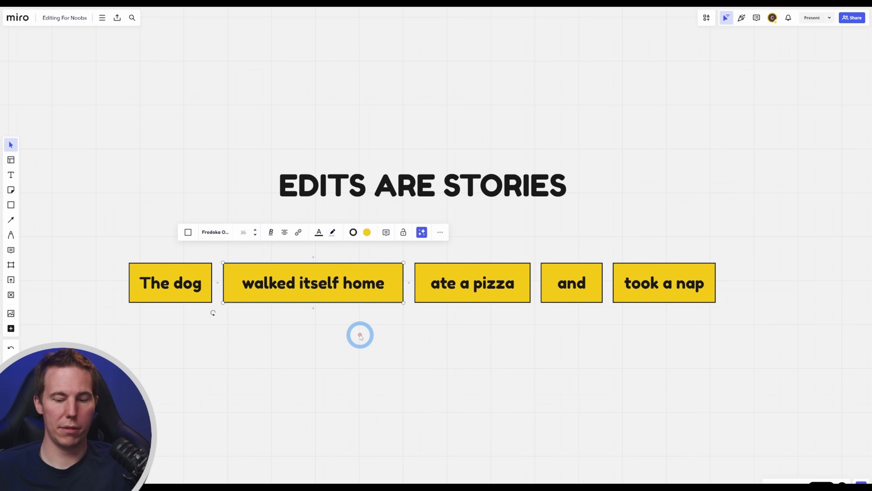
pyautogui.press('Delete')
pyautogui.moveTo(176, 283); pyautogui.dragTo(364, 284)
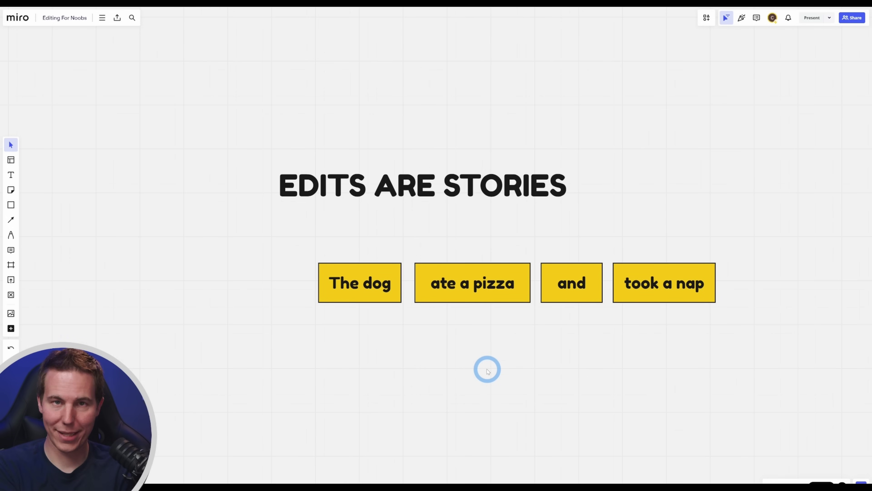
pyautogui.hotkey('ctrl', 'z')
pyautogui.hotkey('ctrl', 'z')
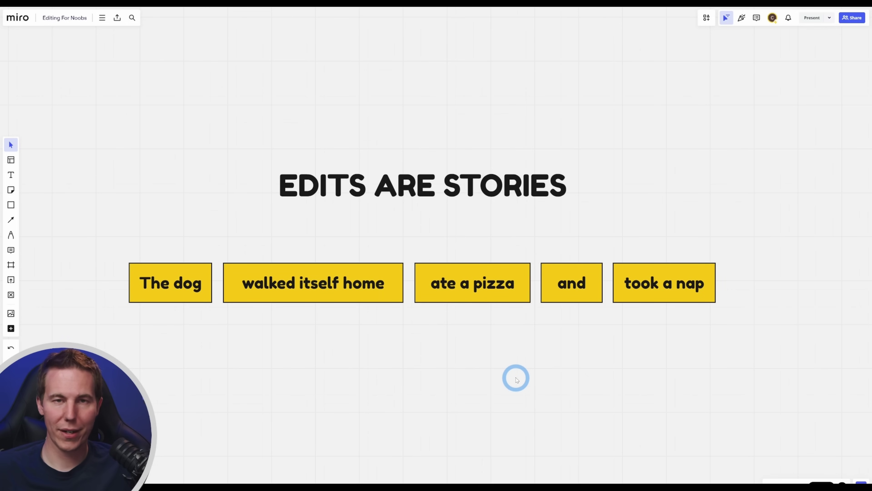
# Try shifting "ate a pizza" and "took a nap" upward and "walked itself home" downward, and undo all three moves
pyautogui.moveTo(489, 288); pyautogui.dragTo(490, 261)
pyautogui.moveTo(643, 296); pyautogui.dragTo(641, 281)
pyautogui.moveTo(370, 279); pyautogui.dragTo(371, 291)
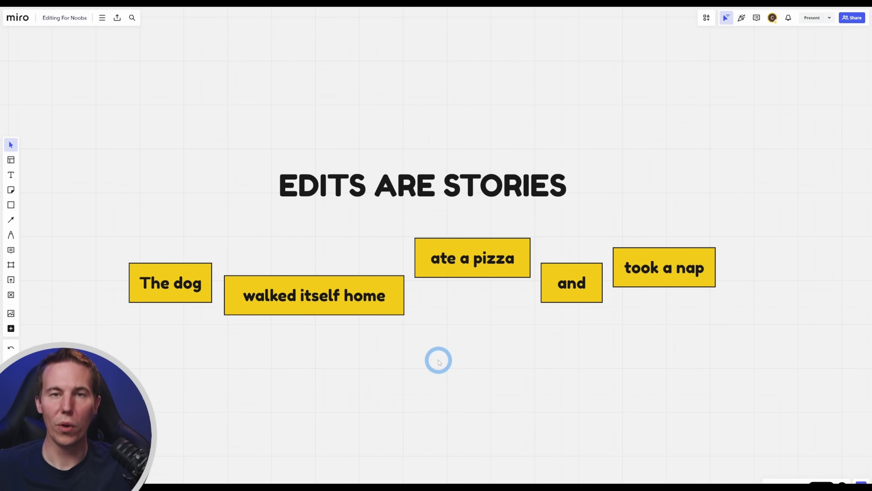
pyautogui.hotkey('ctrl', 'z')
pyautogui.hotkey('ctrl', 'z')
pyautogui.hotkey('ctrl', 'z')
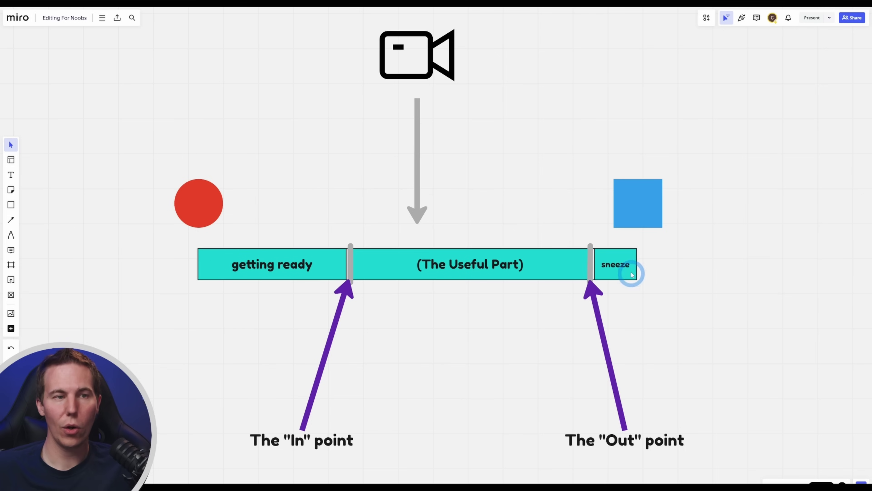
# Pull the "(The Useful Part)" segment down out of the recorded clip, between the In and Out points
pyautogui.moveTo(476, 274); pyautogui.dragTo(478, 380)
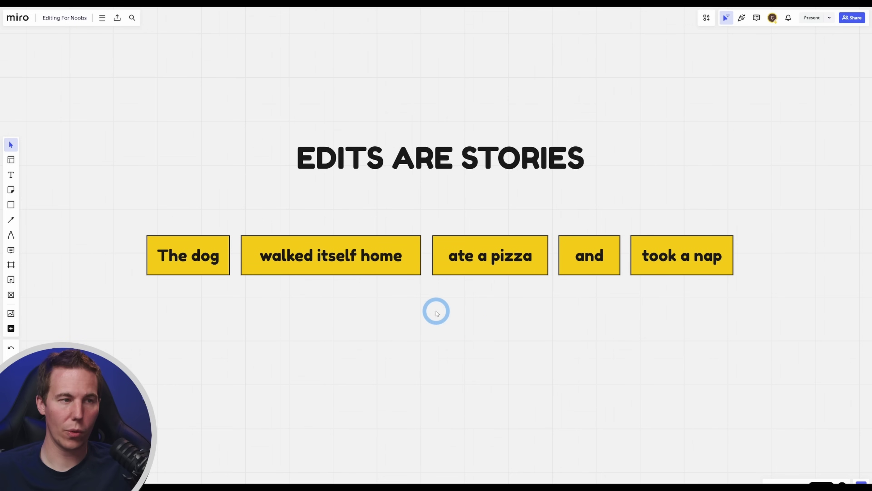
# Swap the "ate a pizza" and "took a nap" blocks in the story sentence
pyautogui.moveTo(481, 258); pyautogui.dragTo(623, 325)
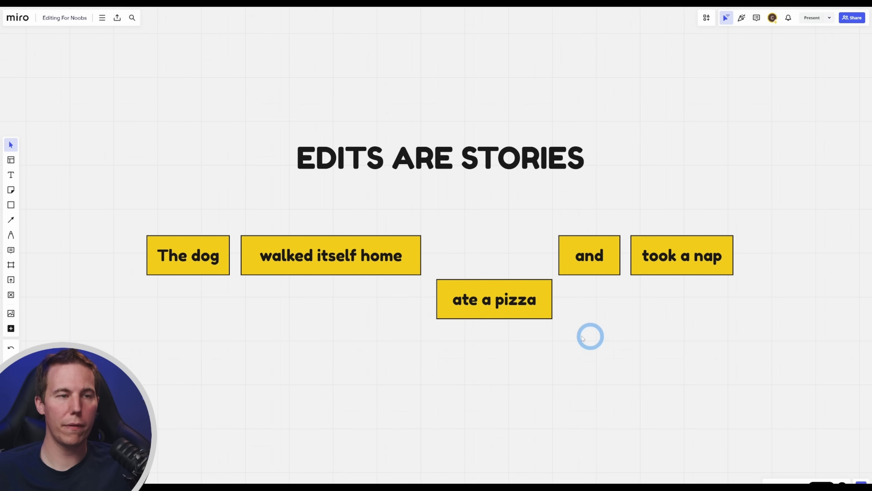
pyautogui.moveTo(672, 256); pyautogui.dragTo(482, 261)
pyautogui.moveTo(610, 335); pyautogui.dragTo(676, 254)
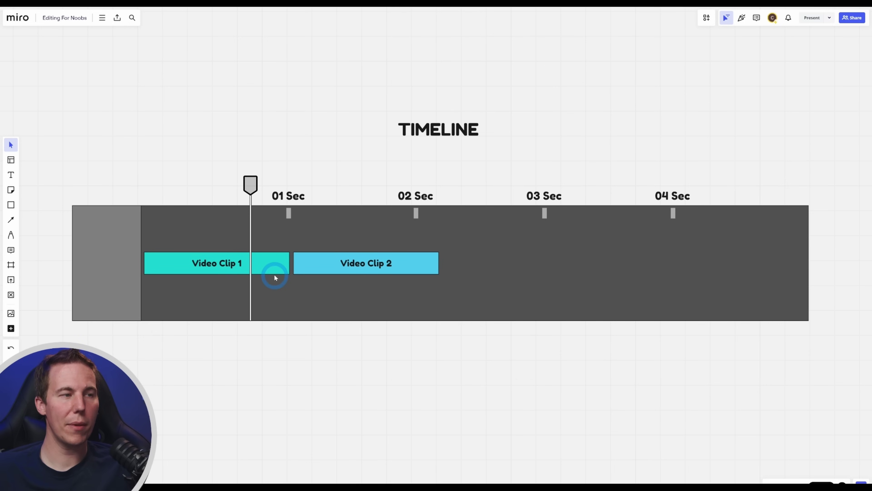
# Reposition Video Clip 1 and Video Clip 2 further along the example timeline
pyautogui.moveTo(270, 262); pyautogui.dragTo(569, 264)
pyautogui.moveTo(399, 262); pyautogui.dragTo(696, 263)
pyautogui.click(601, 264)
pyautogui.moveTo(601, 264); pyautogui.dragTo(621, 264)
pyautogui.click(568, 264)
pyautogui.moveTo(559, 263); pyautogui.dragTo(419, 263)
pyautogui.click(424, 372)
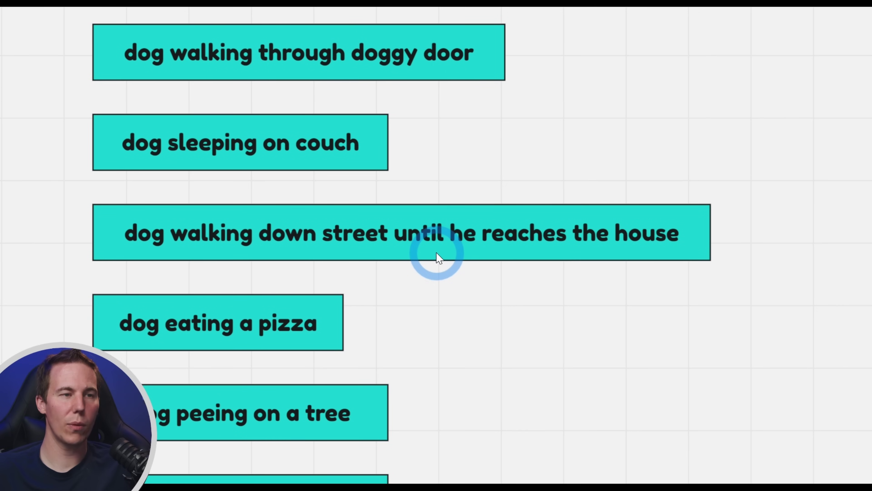
# Move all seven dog clips from the camera recording list into the dark box above "GET CLIPS INTO THE APP"
pyautogui.scroll(-3, 438, 258)
pyautogui.hscroll(-3, 438, 257)
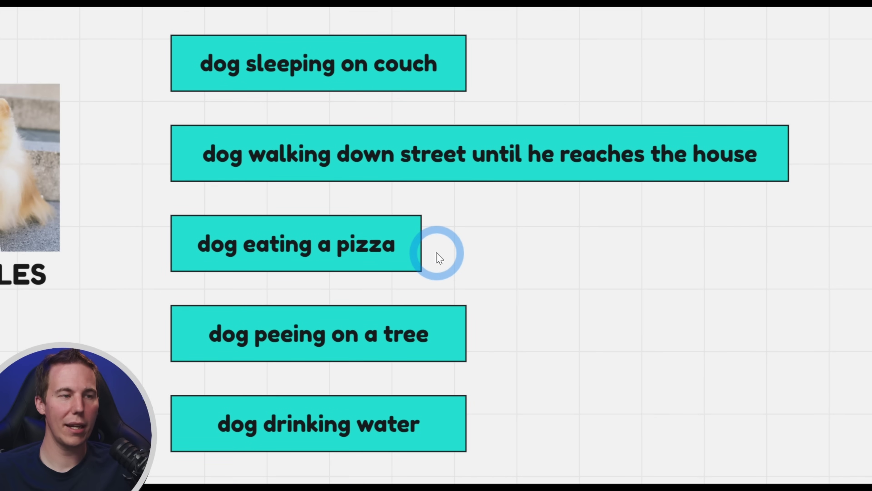
pyautogui.scroll(-3, 439, 258)
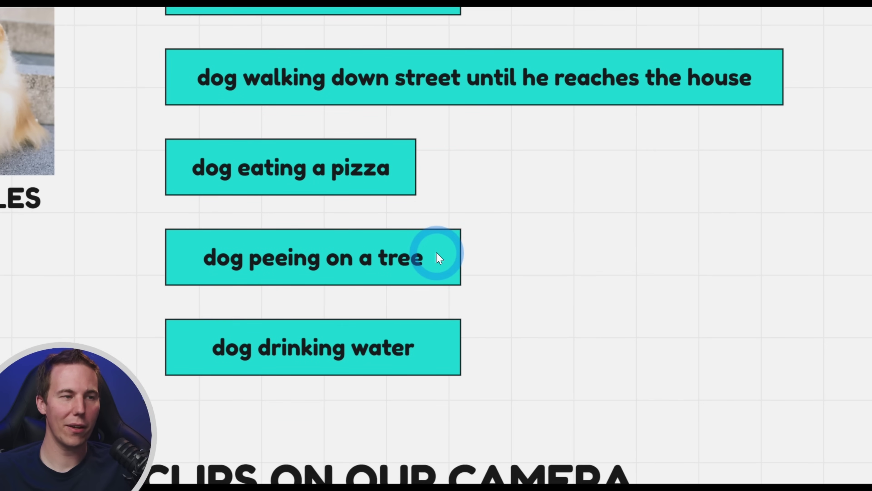
pyautogui.scroll(-3, 439, 259)
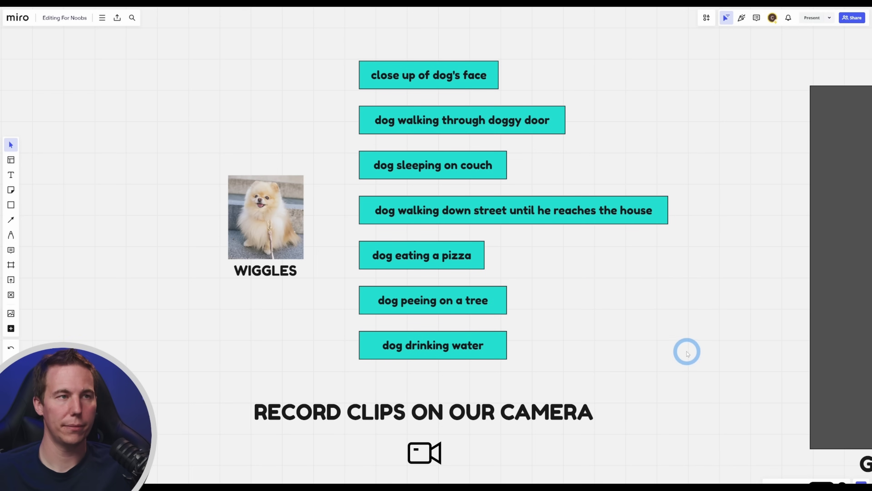
pyautogui.moveTo(703, 359); pyautogui.dragTo(377, 52)
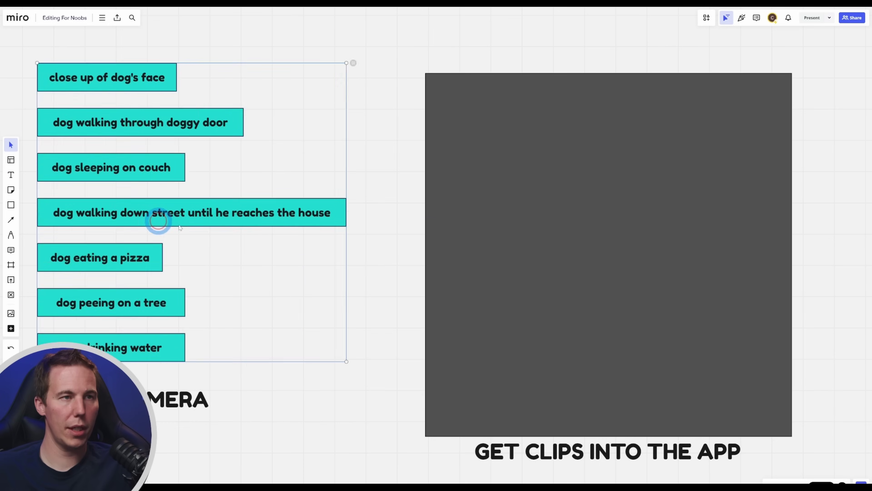
pyautogui.moveTo(160, 220); pyautogui.dragTo(538, 250)
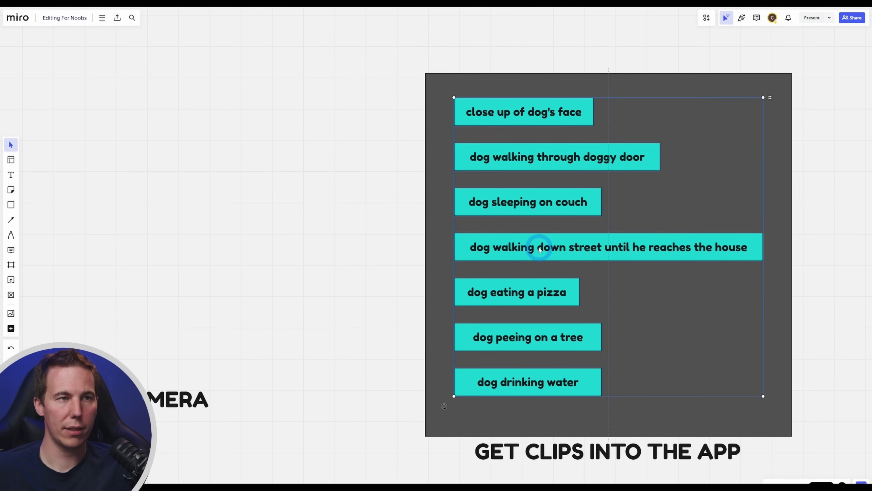
pyautogui.moveTo(628, 296); pyautogui.dragTo(449, 276)
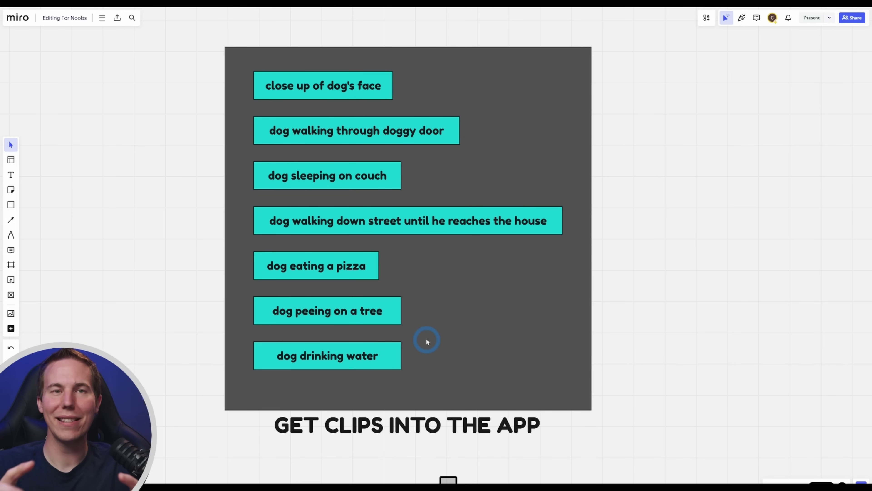
# Place the "dog walking down street until he reaches the house" clip at the start of the empty timeline
pyautogui.scroll(-3, 585, 405)
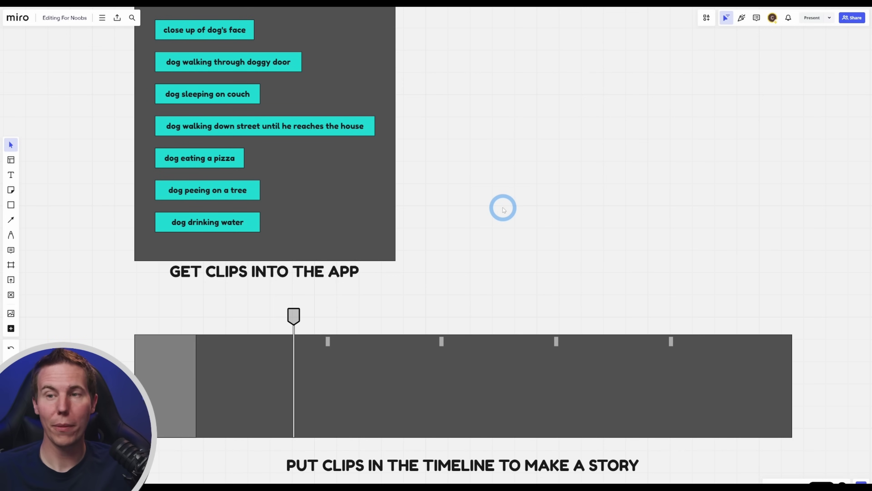
pyautogui.scroll(1, 504, 204)
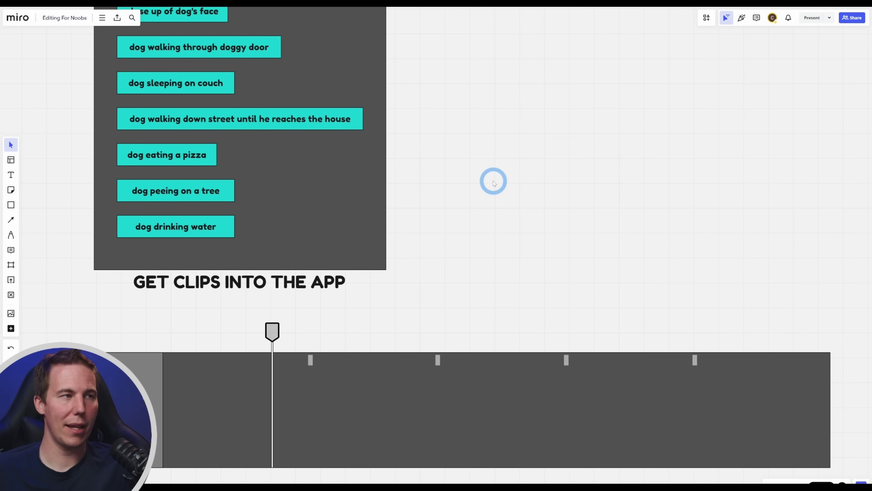
pyautogui.scroll(-1, 492, 181)
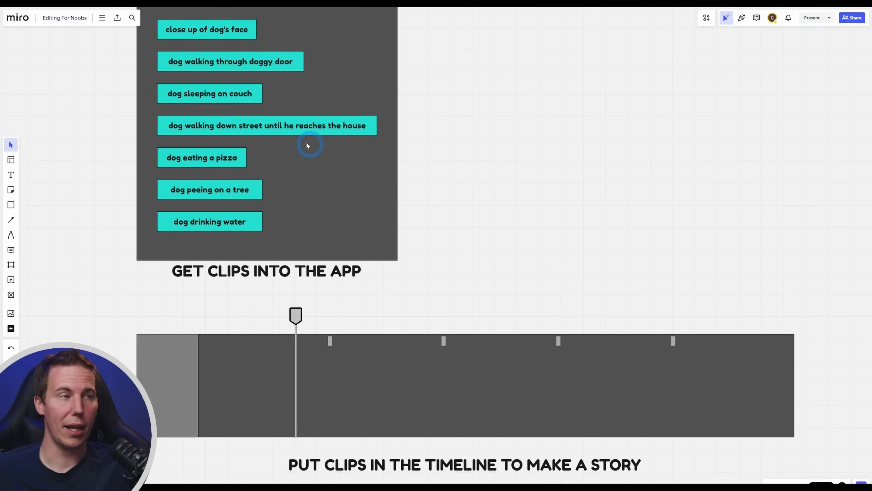
pyautogui.moveTo(273, 129); pyautogui.dragTo(308, 397)
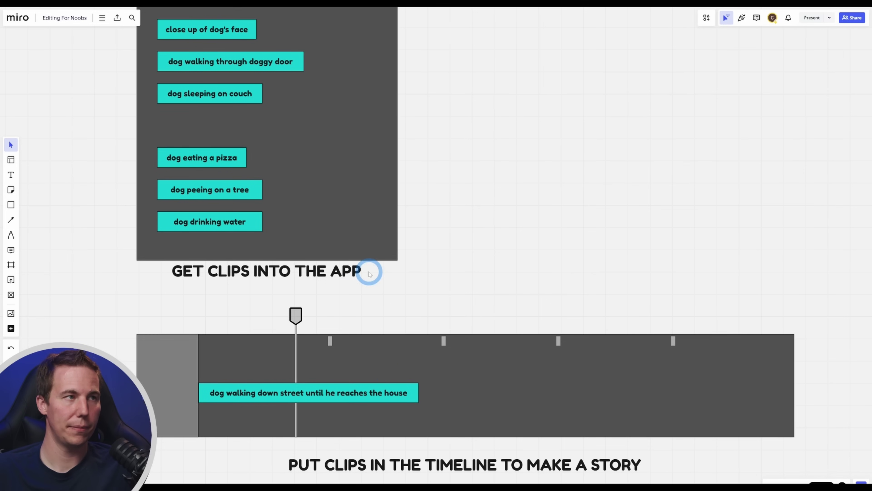
# Add the "dog walking through doggy door", "dog eating a pizza" and "dog sleeping on couch" clips end to end on the timeline
pyautogui.moveTo(437, 269); pyautogui.dragTo(441, 275)
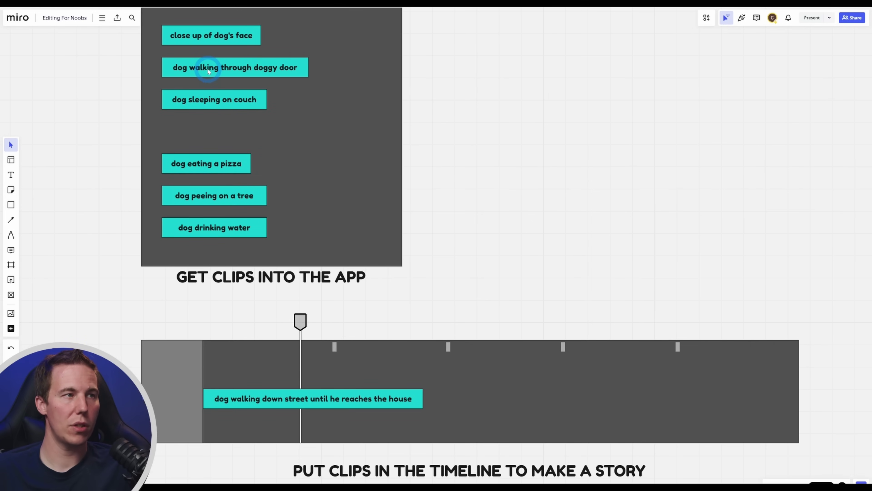
pyautogui.moveTo(213, 69); pyautogui.dragTo(286, 144)
pyautogui.moveTo(363, 216); pyautogui.dragTo(472, 404)
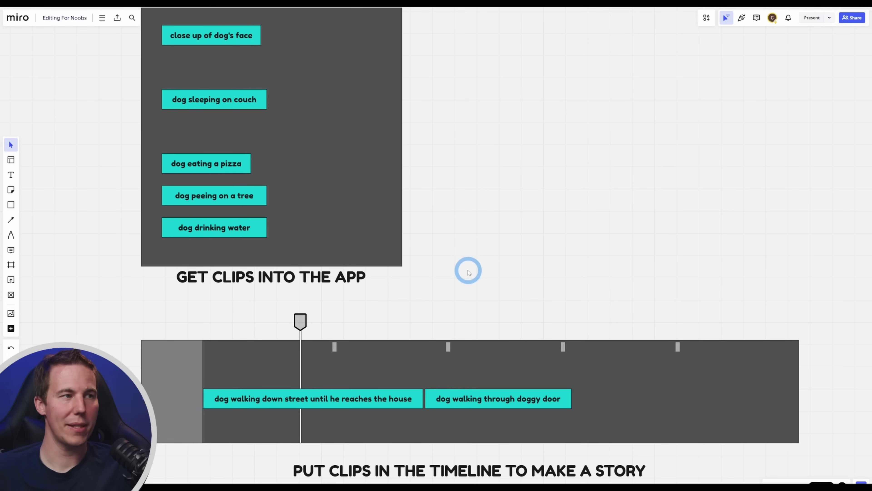
pyautogui.moveTo(188, 164); pyautogui.dragTo(608, 404)
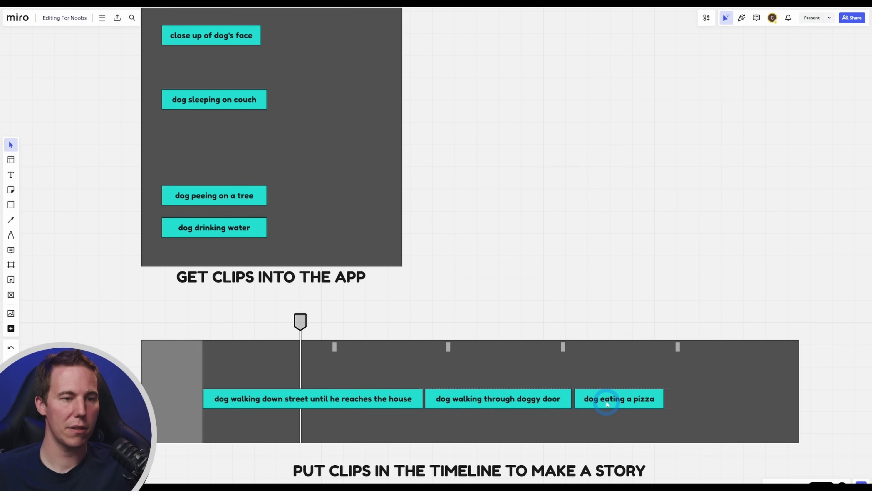
pyautogui.moveTo(220, 97); pyautogui.dragTo(726, 400)
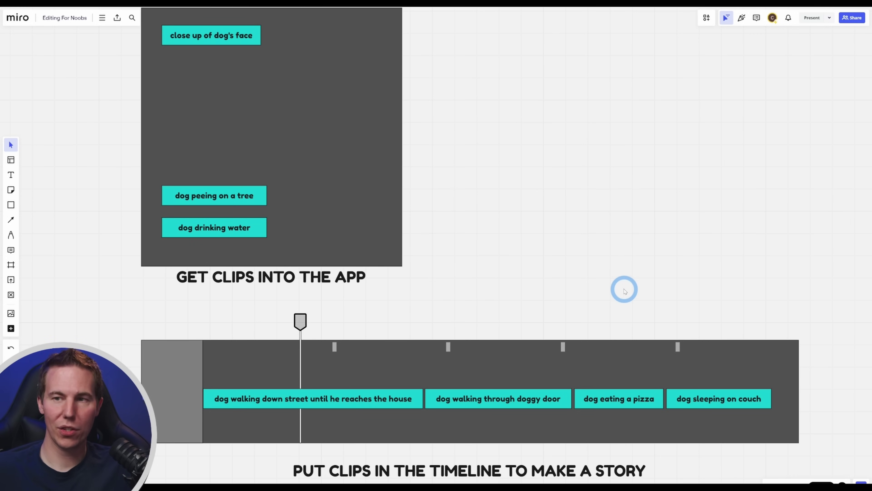
# Trim the first timeline clip by shortening its text to "dog walking down street" and narrowing its box to fit
pyautogui.scroll(-5, 602, 337)
pyautogui.scroll(2, 555, 250)
pyautogui.scroll(-1, 482, 309)
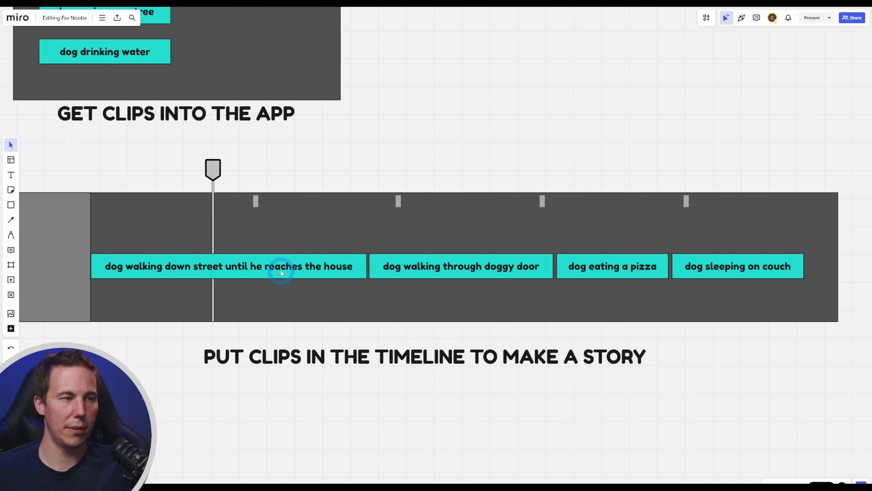
pyautogui.doubleClick(253, 271)
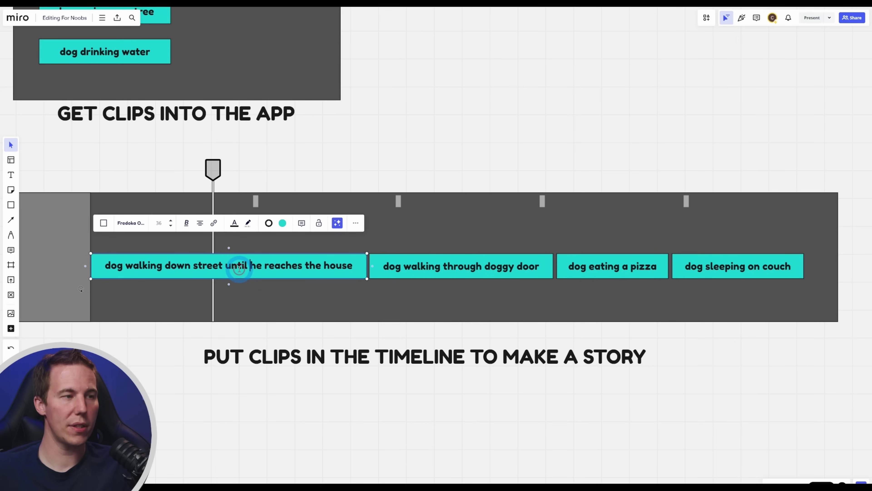
pyautogui.moveTo(225, 265)
pyautogui.mouseDown()
pyautogui.moveTo(357, 275)
pyautogui.moveTo(226, 267)
pyautogui.mouseUp()
pyautogui.press('BackSpace')
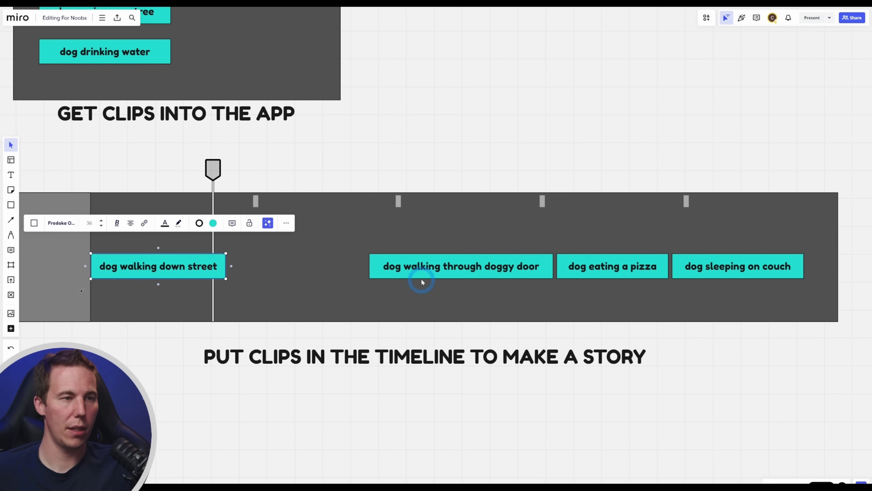
# Close the timeline gap by moving the doggy door, pizza and couch clips up behind "dog walking down street"
pyautogui.click(427, 274)
pyautogui.moveTo(502, 271); pyautogui.dragTo(361, 268)
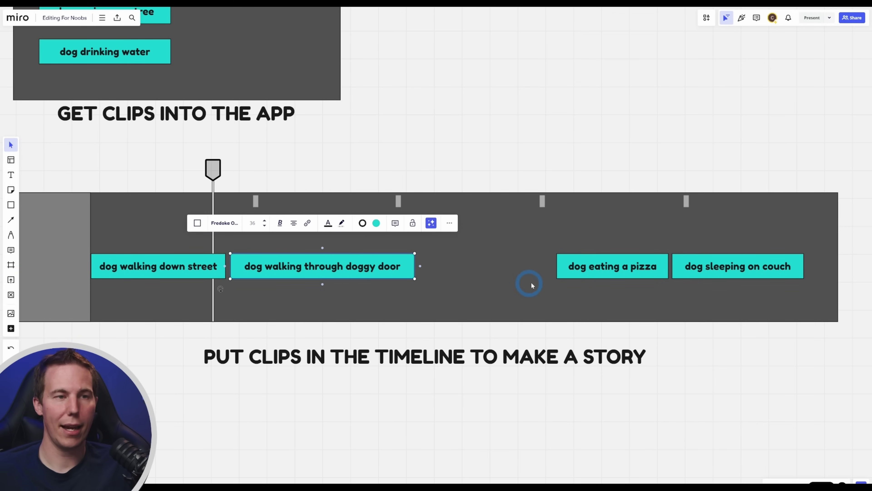
pyautogui.moveTo(615, 267); pyautogui.dragTo(479, 276)
pyautogui.moveTo(707, 266); pyautogui.dragTo(570, 265)
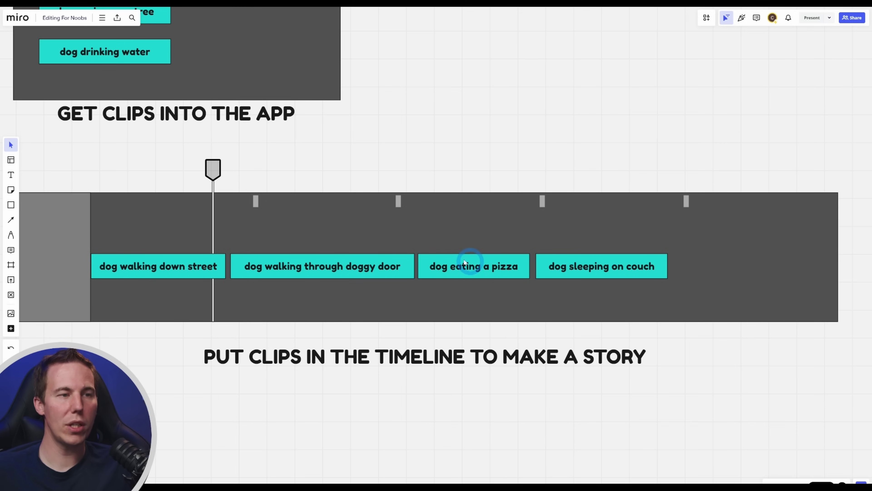
# Return the "dog eating a pizza" clip to the app box and move "dog sleeping on couch" beside the doggy door clip
pyautogui.moveTo(491, 270); pyautogui.dragTo(270, 67)
pyautogui.moveTo(570, 265); pyautogui.dragTo(447, 269)
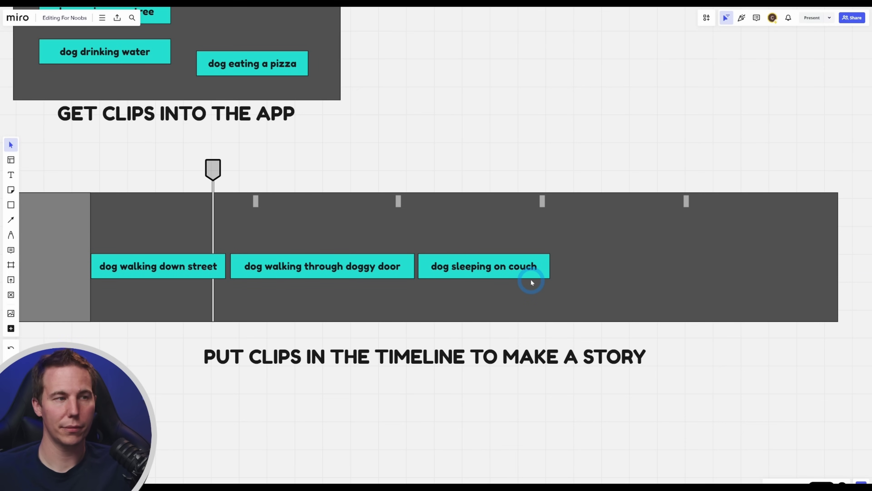
pyautogui.scroll(4, 436, 230)
pyautogui.hscroll(-3, 436, 230)
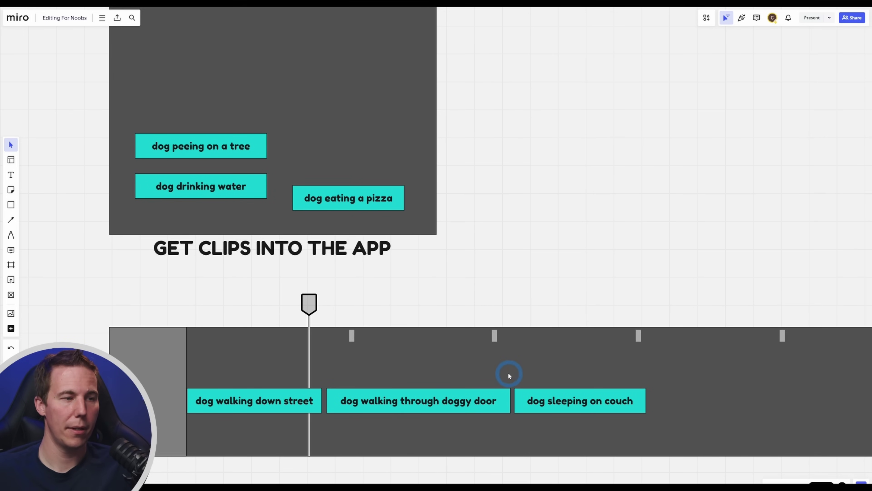
# Rearrange the timeline to "dog drinking water", "dog walking down street" and "dog peeing on a tree", returning the doggy door and couch clips to the app box
pyautogui.hotkey('ctrl', 'z')
pyautogui.hotkey('ctrl', 'z')
pyautogui.hotkey('ctrl', 'z')
pyautogui.moveTo(421, 407); pyautogui.dragTo(275, 411)
pyautogui.moveTo(534, 258); pyautogui.dragTo(415, 404)
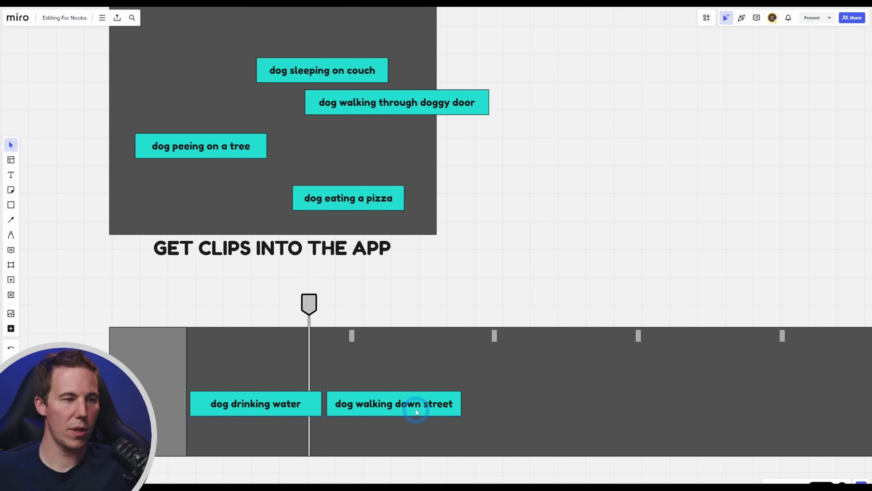
pyautogui.moveTo(217, 148); pyautogui.dragTo(546, 405)
pyautogui.click(556, 224)
pyautogui.hscroll(5, 599, 288)
pyautogui.scroll(-3, 599, 288)
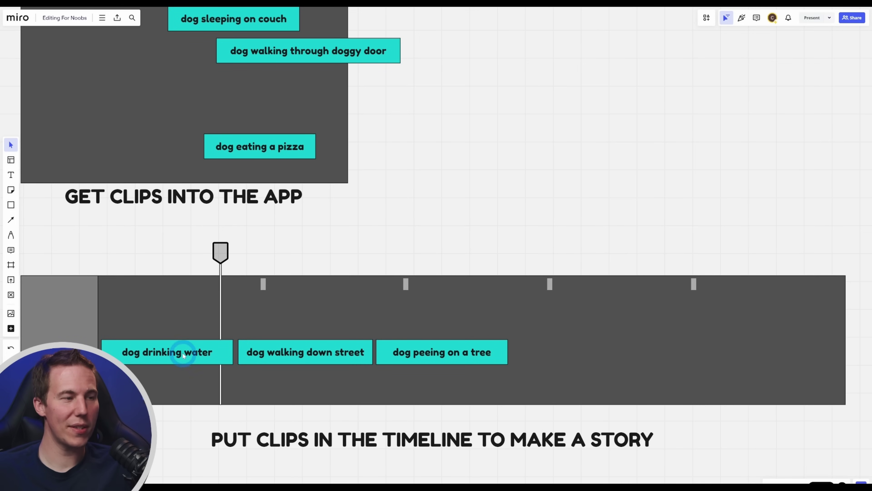
# Extend the timeline by duplicating "dog drinking water" after the third clip, followed by a copy of "dog peeing on a tree"
pyautogui.moveTo(181, 357); pyautogui.dragTo(585, 368)
pyautogui.click(490, 306)
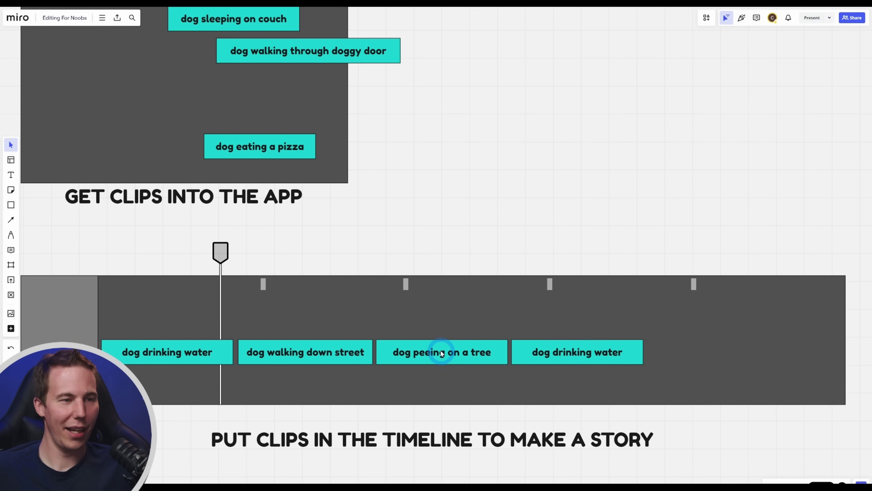
pyautogui.moveTo(448, 359); pyautogui.dragTo(703, 363)
pyautogui.click(545, 212)
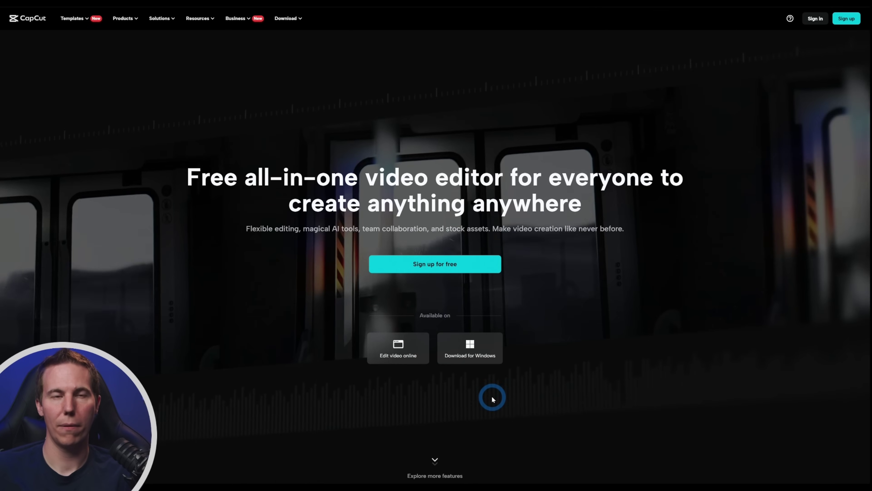
# Look through the CapCut homepage, including the AI color correction example, speech to text feature and the stock resources section
pyautogui.scroll(-10, 750, 250)
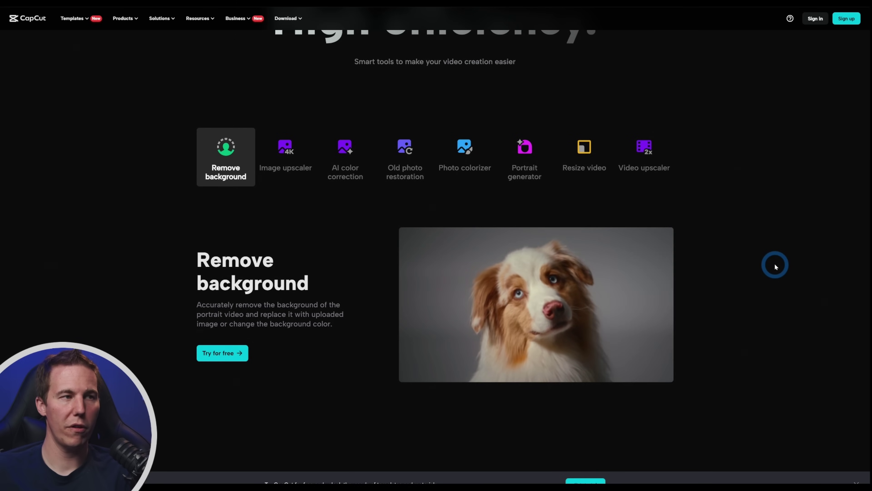
pyautogui.click(344, 146)
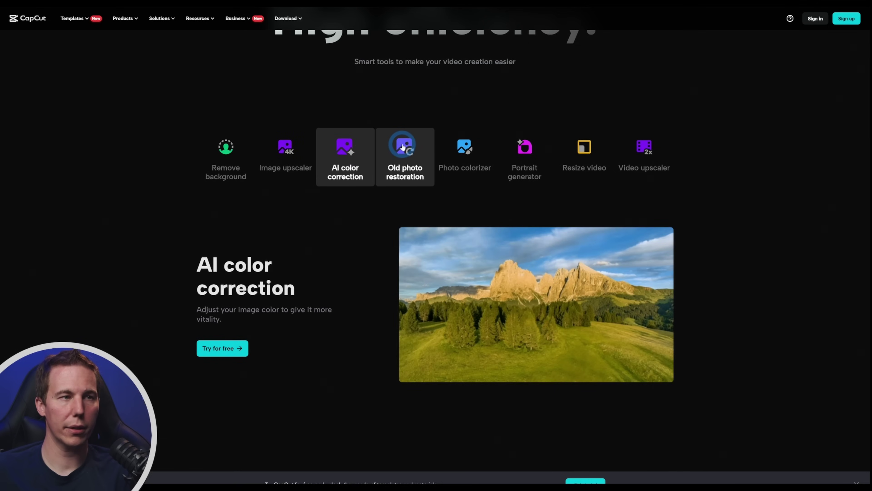
pyautogui.scroll(-5, 283, 357)
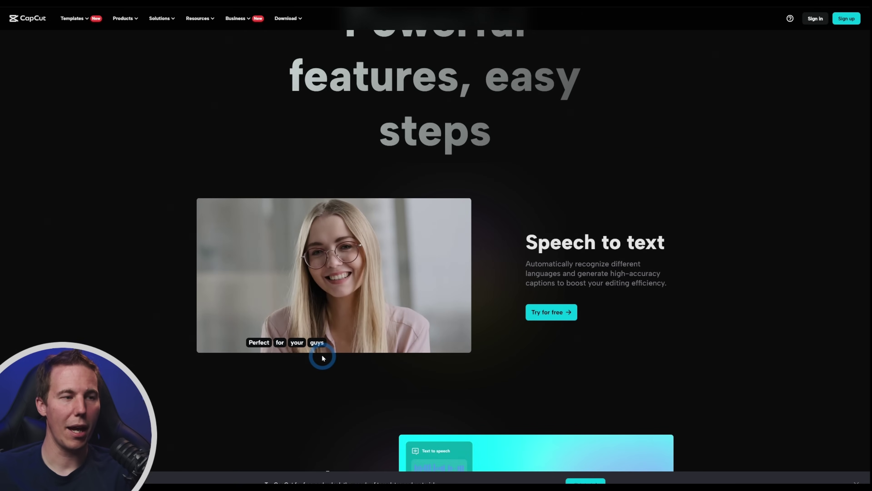
pyautogui.scroll(-10, 352, 357)
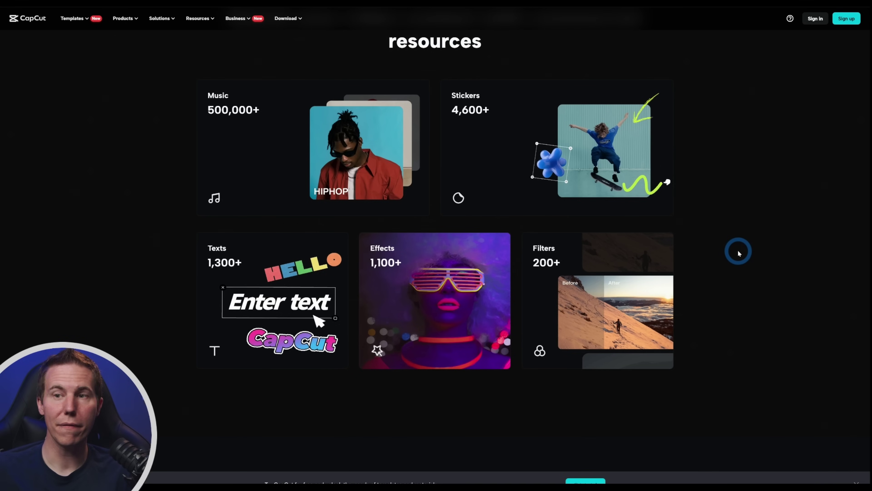
pyautogui.scroll(-4, 738, 248)
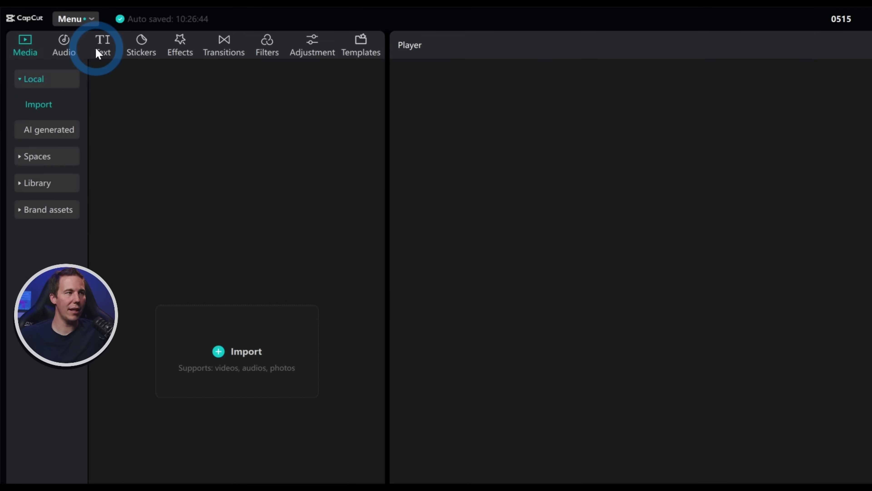
# Look at the text templates in the CapCut desktop editor and return to the local media library
pyautogui.click(99, 51)
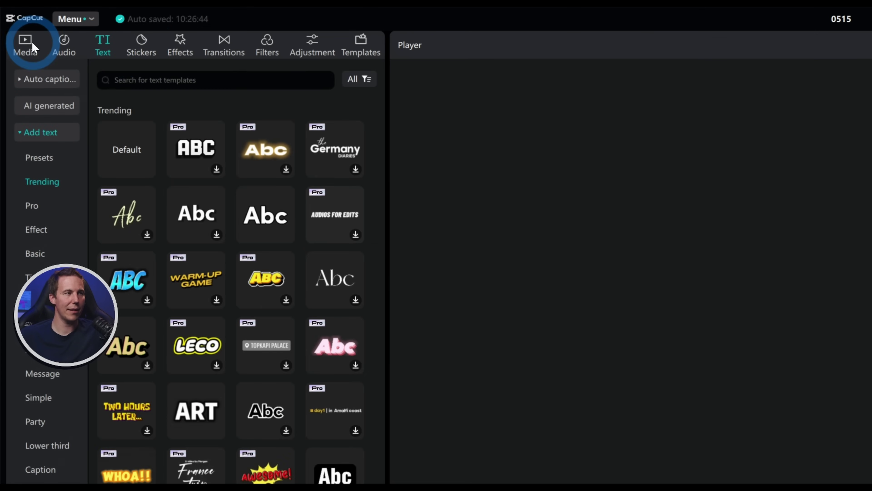
pyautogui.click(32, 44)
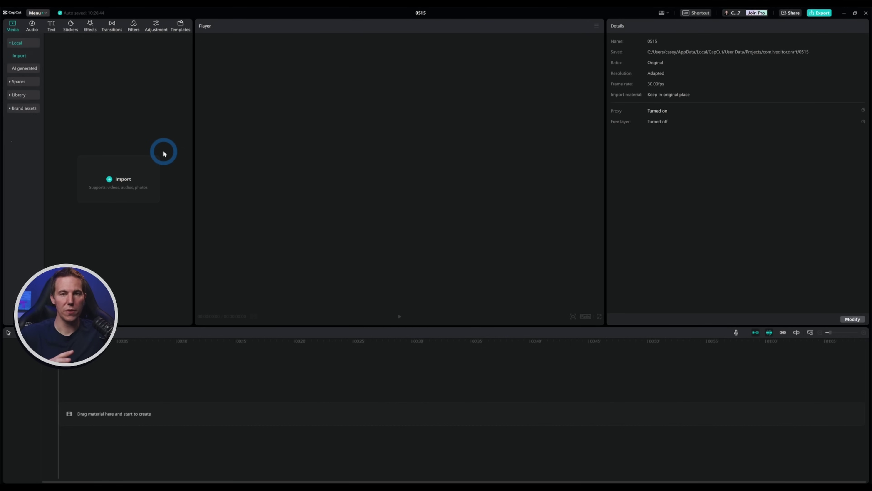
# Switch to the Miro board and move the group of four dog clips into the app box
pyautogui.moveTo(326, 298); pyautogui.dragTo(546, 186)
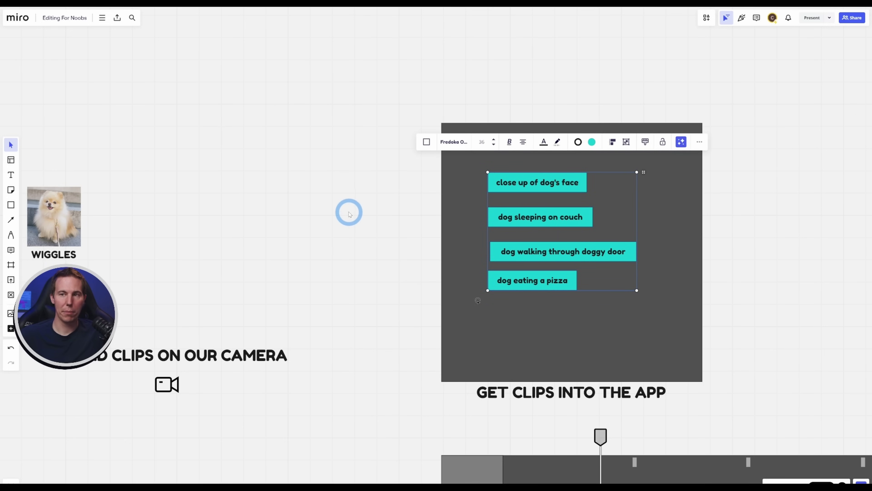
pyautogui.click(331, 214)
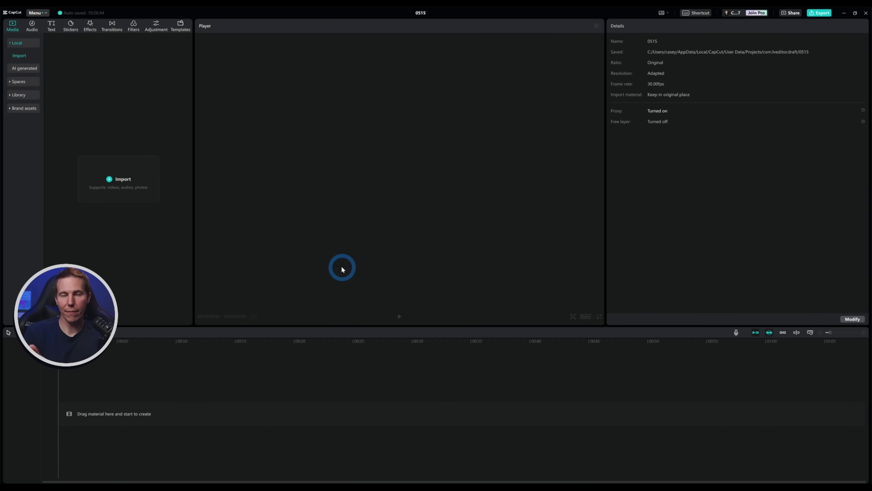
# Switch to File Explorer and extract the KCC_Media_for_CapCut zip archive into its suggested folder in Downloads
pyautogui.click(4, 480)
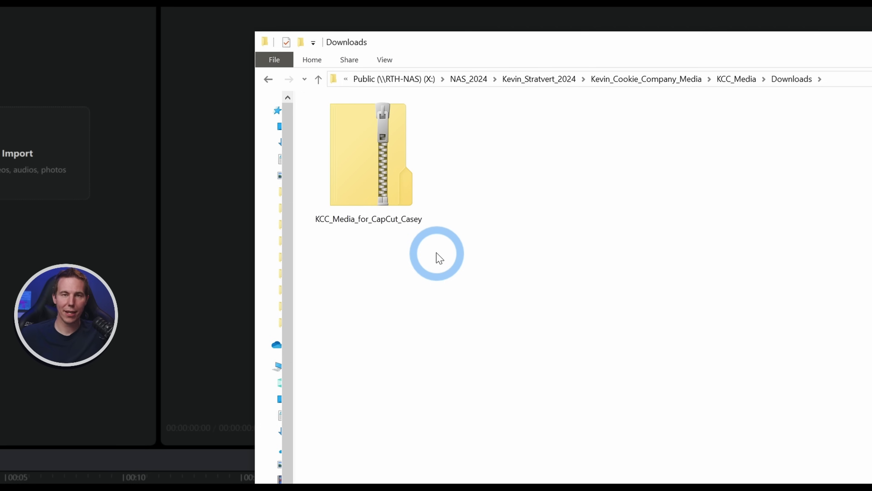
pyautogui.click(393, 184)
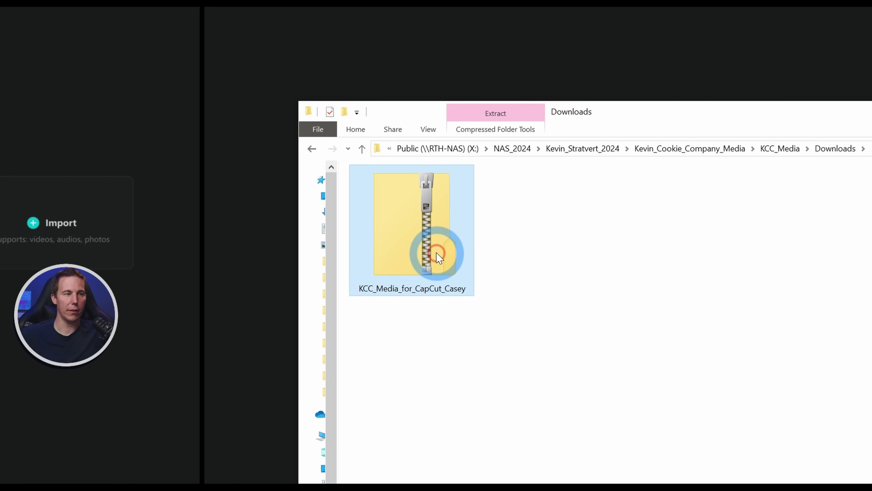
pyautogui.rightClick(440, 259)
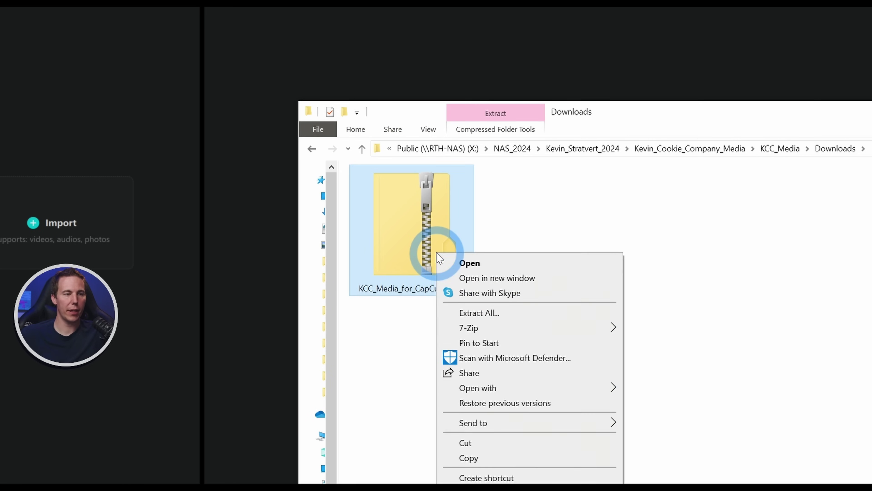
pyautogui.click(439, 258)
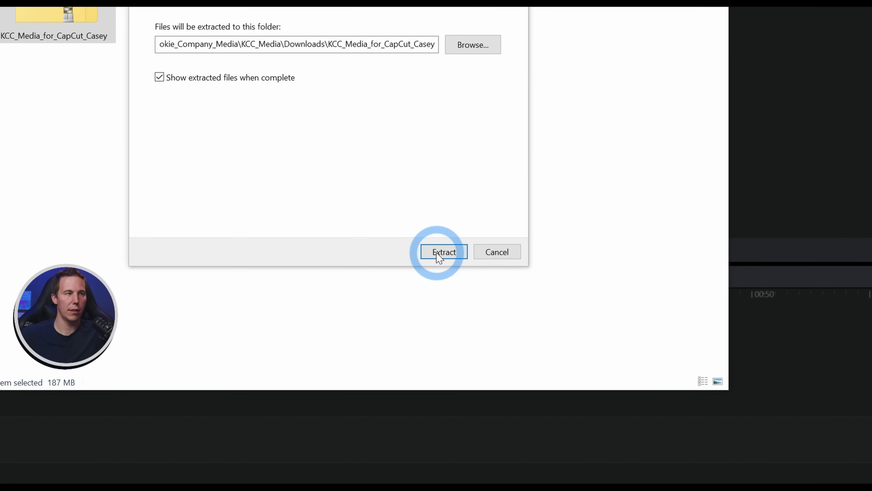
pyautogui.click(439, 258)
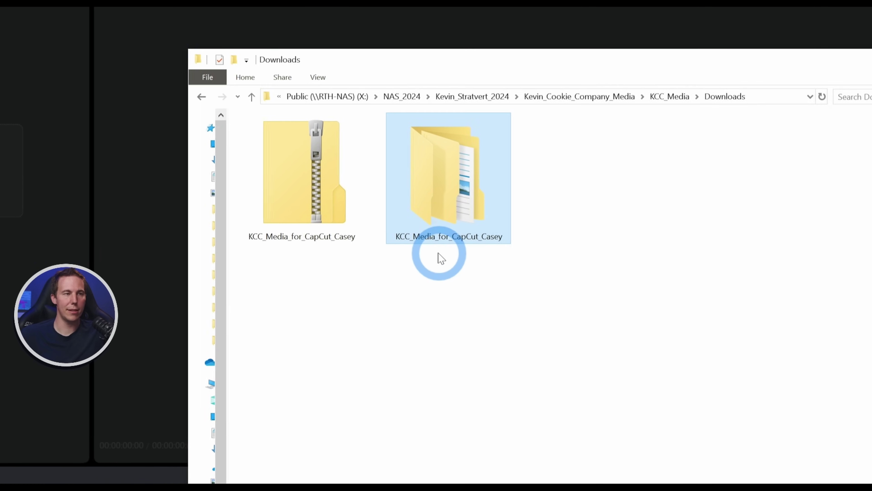
# Open the nested extracted media folder and import all 13 of its files into the CapCut project's local media
pyautogui.doubleClick(436, 211)
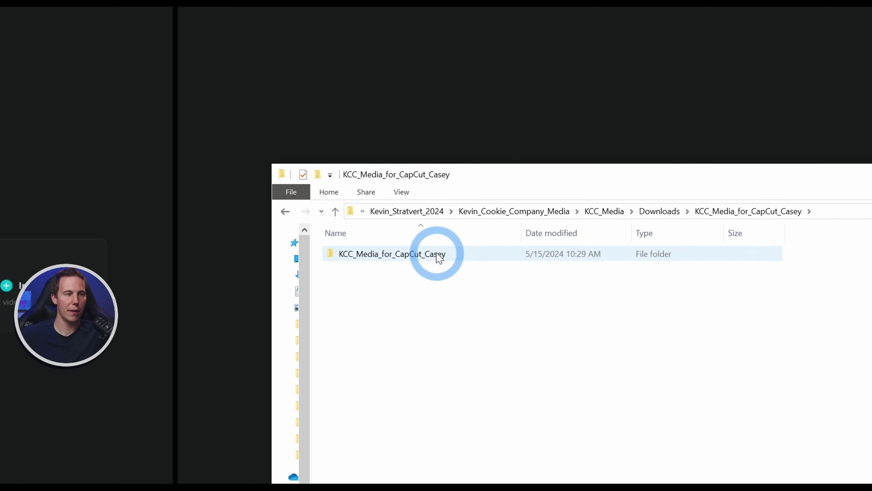
pyautogui.doubleClick(439, 259)
pyautogui.moveTo(423, 432); pyautogui.dragTo(444, 244)
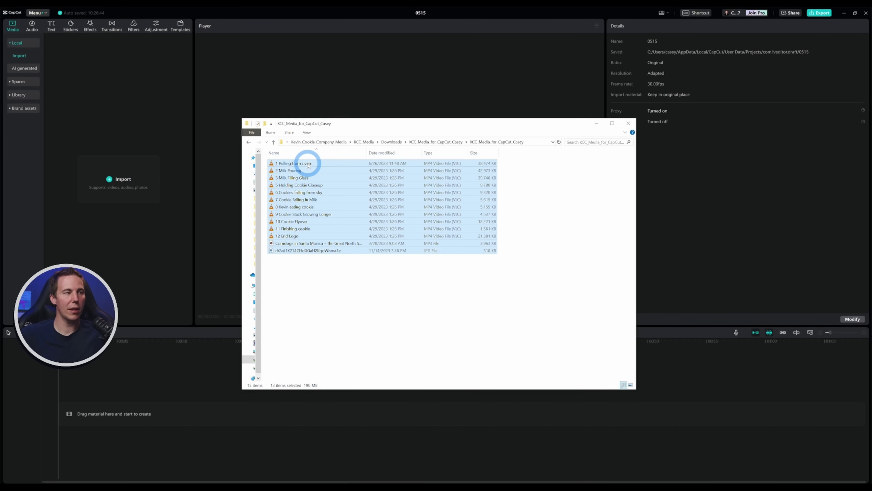
pyautogui.moveTo(309, 165); pyautogui.dragTo(114, 135)
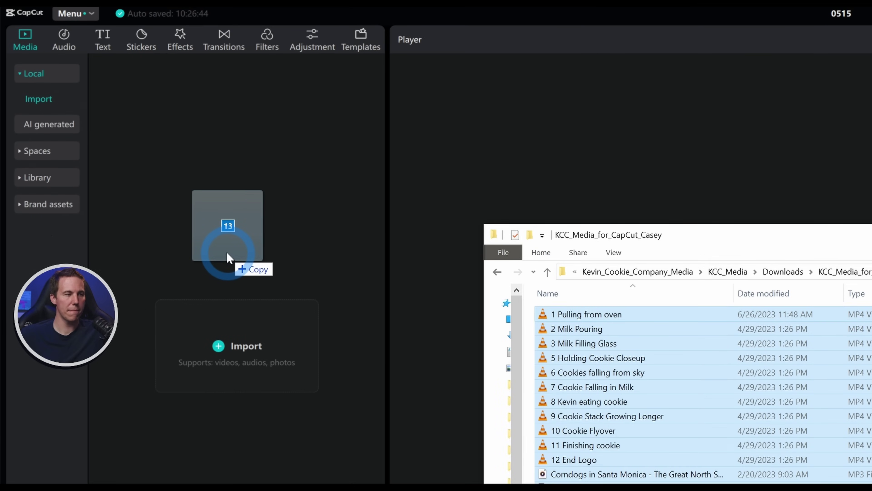
pyautogui.moveTo(228, 257); pyautogui.dragTo(223, 254)
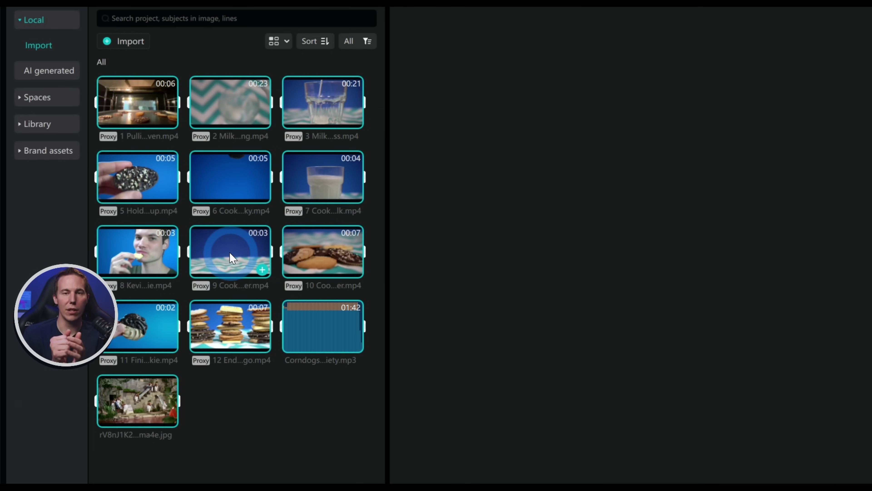
pyautogui.click(351, 416)
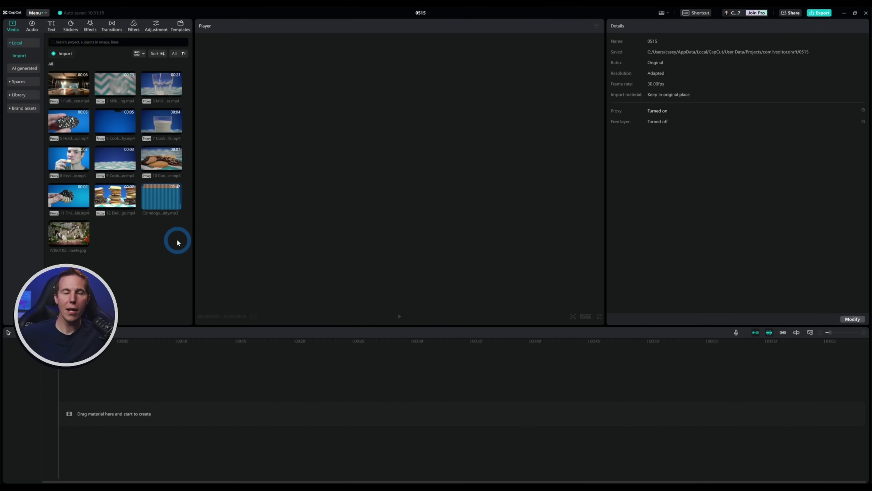
pyautogui.click(149, 401)
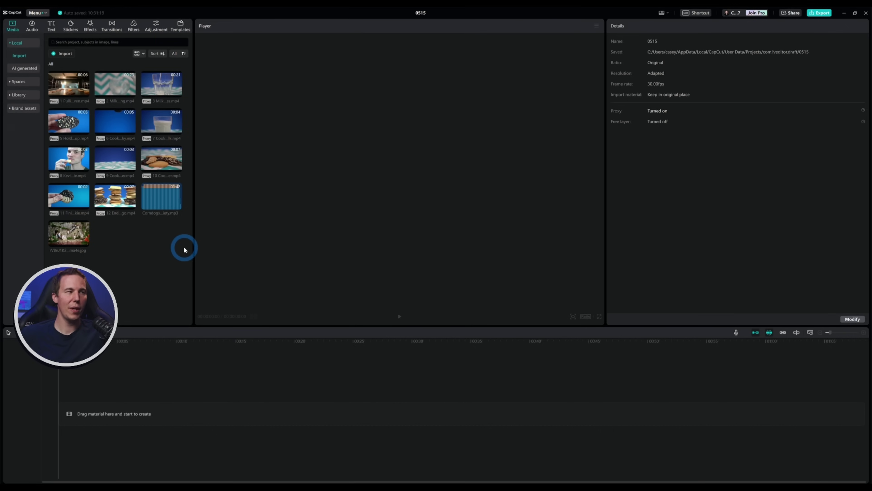
# Place the "1 Pulling from oven.mp4" clip at the very start of the empty timeline
pyautogui.click(73, 99)
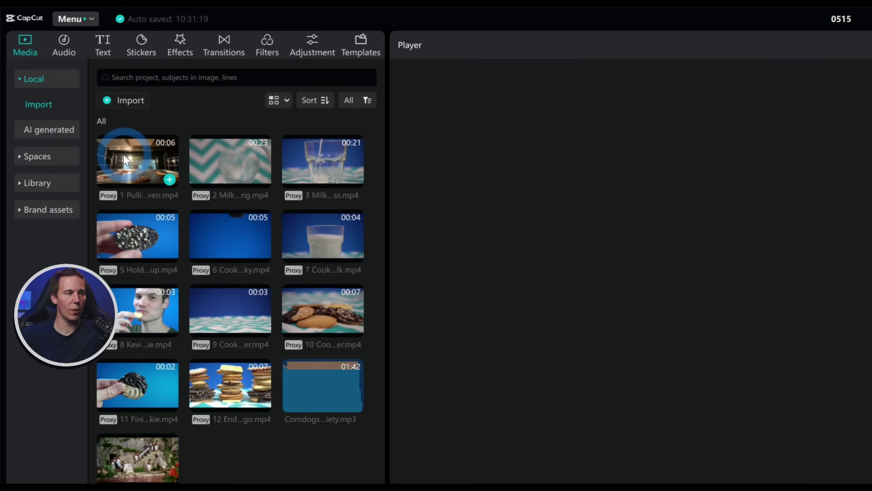
pyautogui.moveTo(62, 84); pyautogui.dragTo(81, 113)
pyautogui.moveTo(161, 220); pyautogui.dragTo(311, 420)
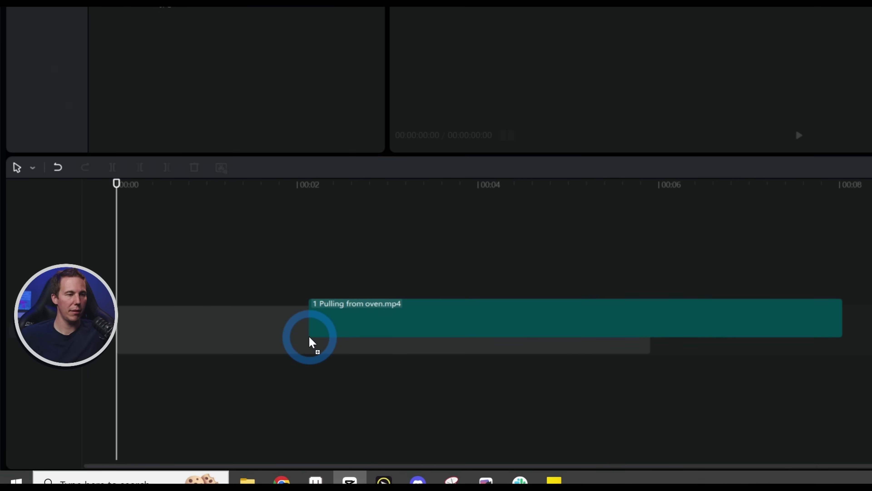
pyautogui.moveTo(311, 342); pyautogui.dragTo(371, 327)
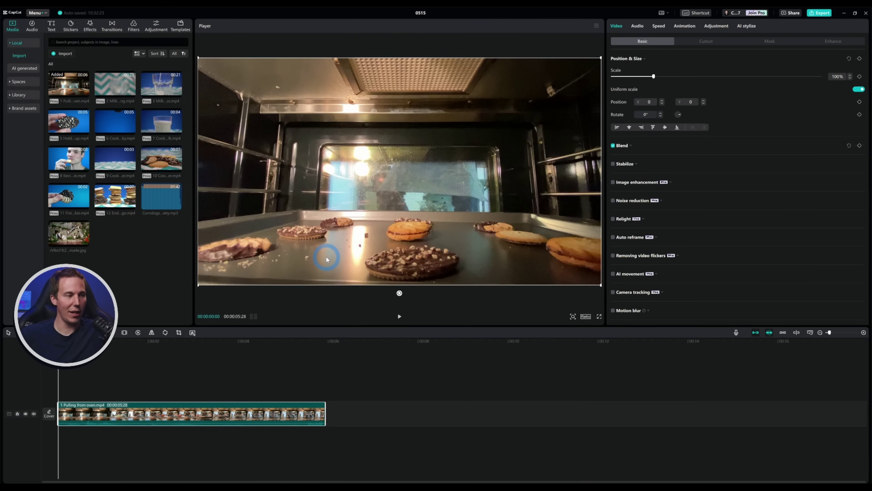
# Play the oven clip through and scrub the playhead back and forth over it to review its footage
pyautogui.press('space')
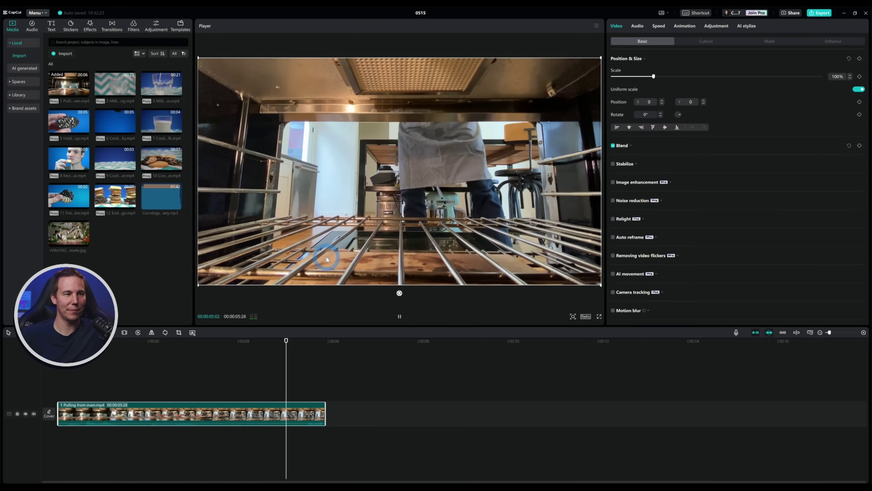
pyautogui.moveTo(326, 341); pyautogui.dragTo(315, 344)
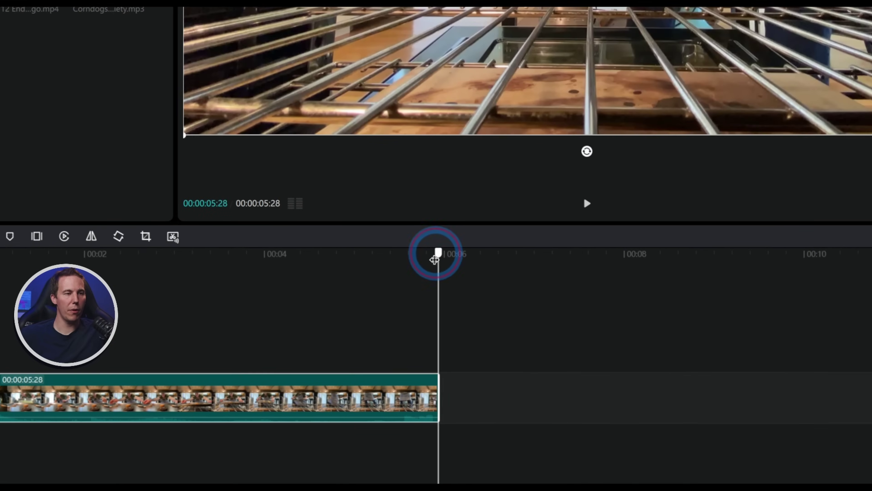
pyautogui.moveTo(433, 260); pyautogui.dragTo(405, 297)
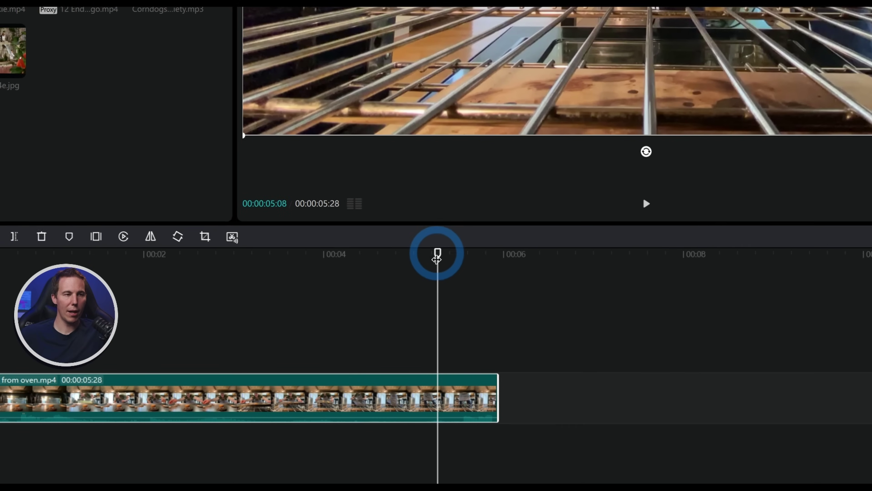
pyautogui.moveTo(434, 214); pyautogui.dragTo(218, 233)
pyautogui.moveTo(186, 349); pyautogui.dragTo(340, 320)
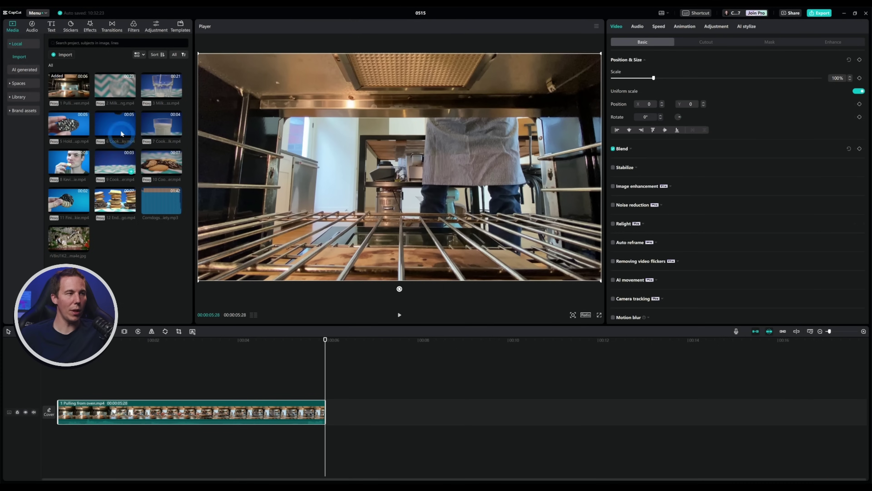
# Preview the milk pouring, milk filling glass, cookie falling in milk and cookie flyover clips from the imported media
pyautogui.click(110, 85)
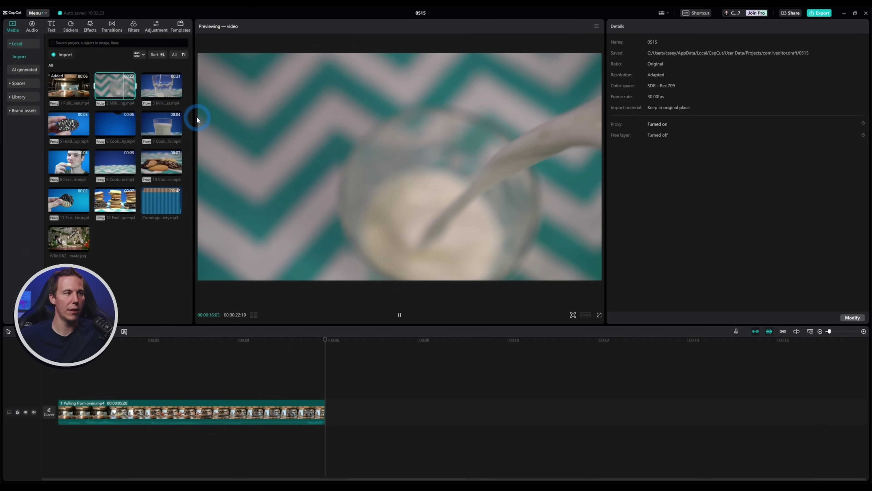
pyautogui.click(167, 95)
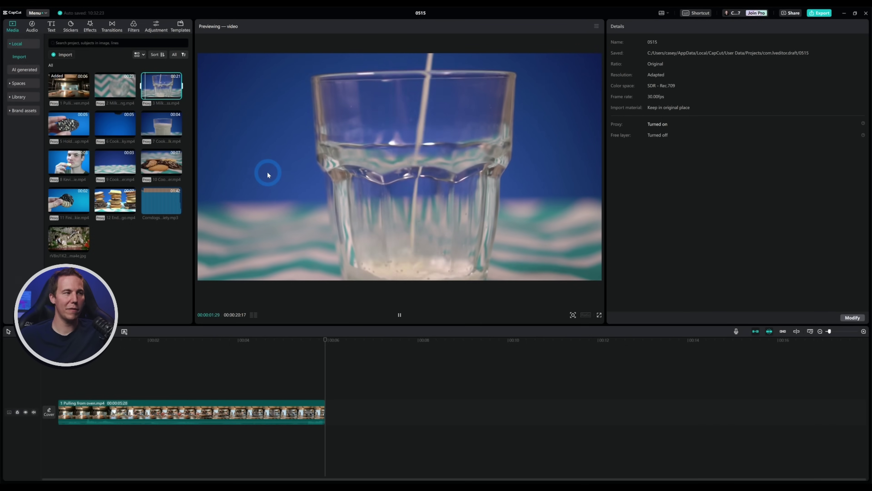
pyautogui.click(169, 126)
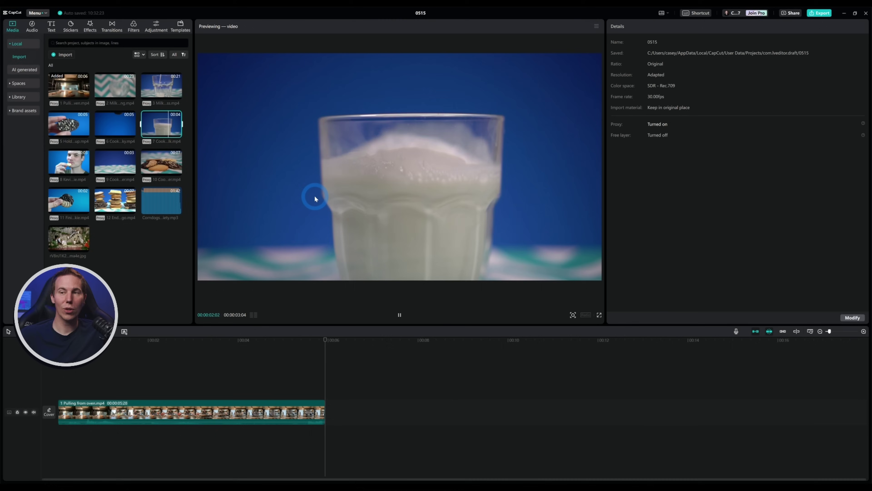
pyautogui.click(168, 164)
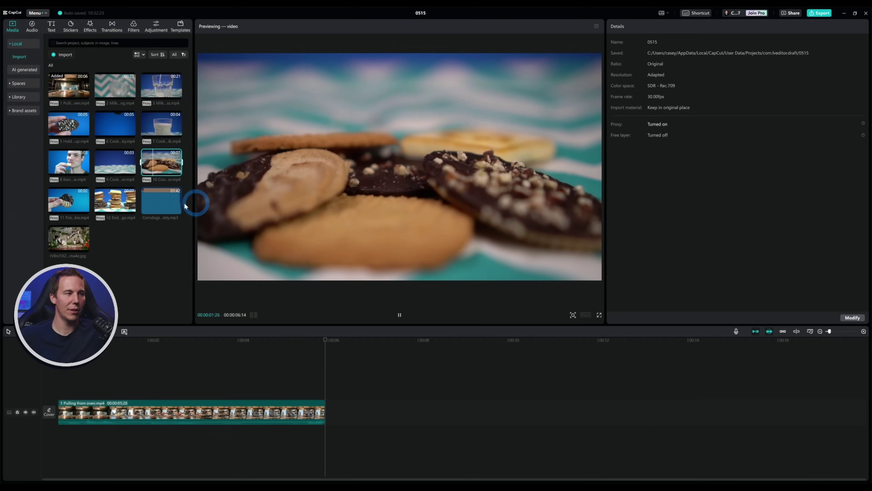
# Preview the stacked cookies clip, number 12 in the imported media
pyautogui.click(120, 199)
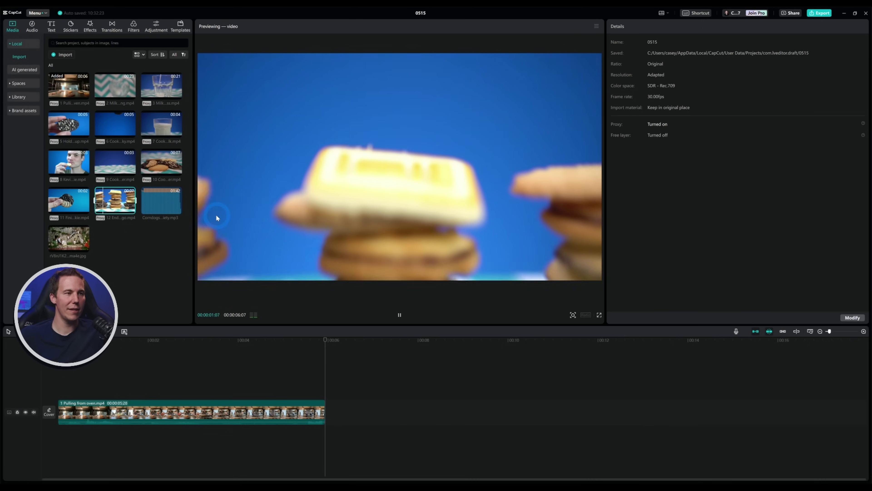
pyautogui.click(121, 242)
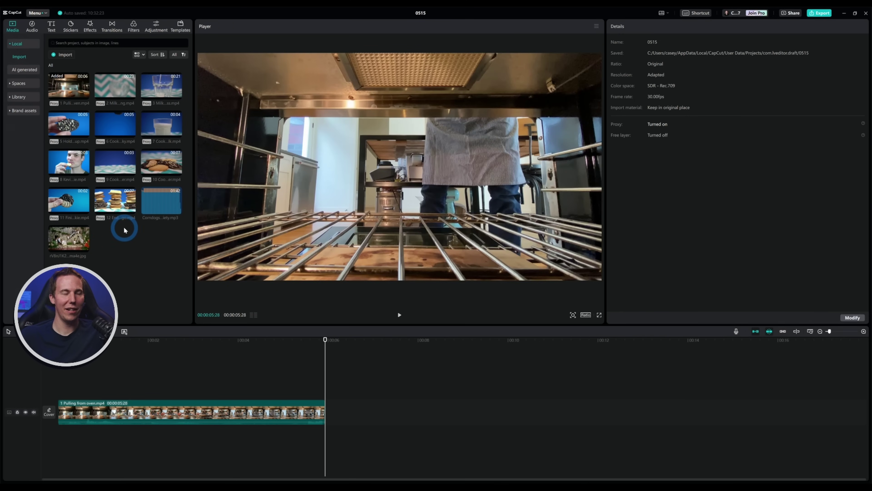
# Place the "3 Milk Filling Glass.mp4" clip directly after the oven clip on the timeline and play it
pyautogui.moveTo(103, 341); pyautogui.dragTo(281, 346)
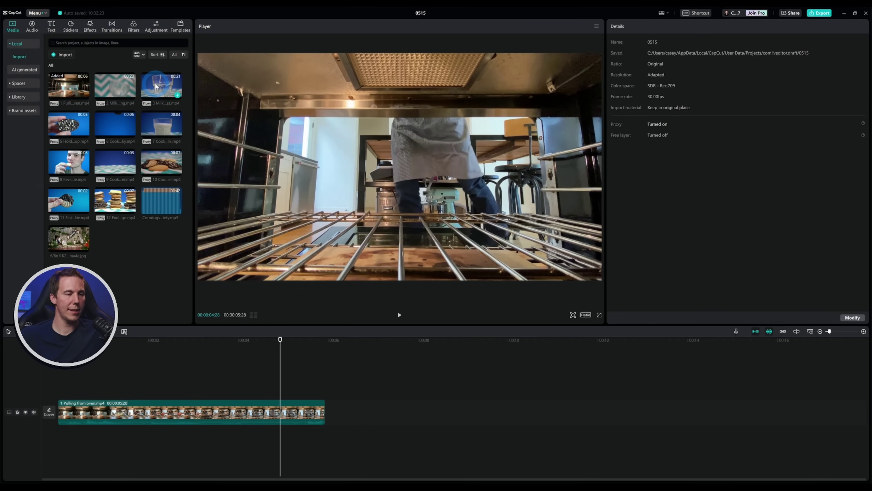
pyautogui.moveTo(252, 197); pyautogui.dragTo(367, 413)
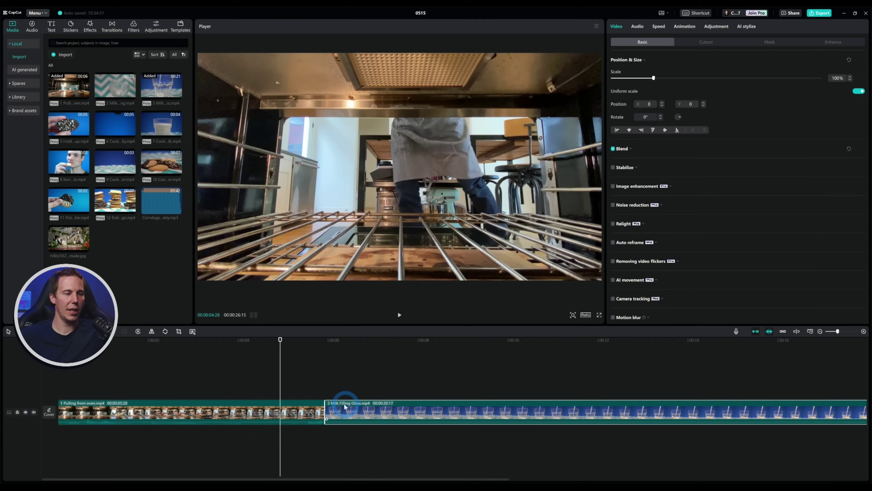
pyautogui.press('space')
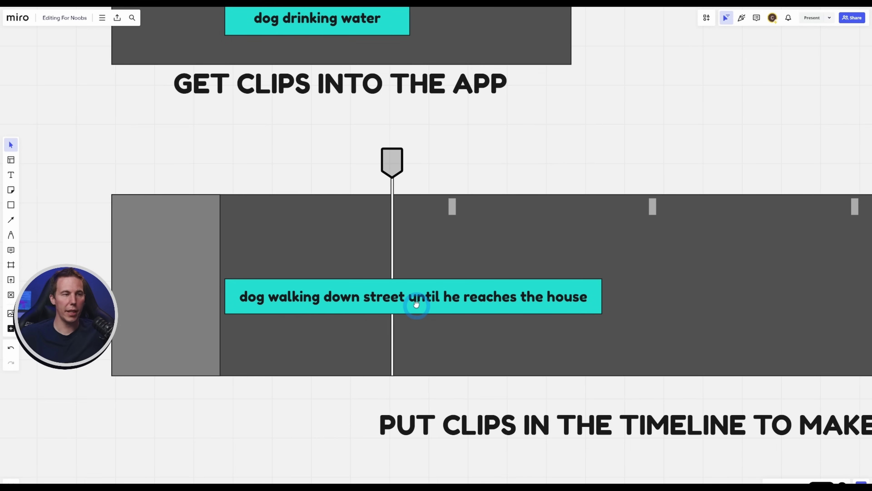
# Switch to the Miro board, cut the timeline clip's text to "dog walking down street" and narrow its block to fit
pyautogui.doubleClick(418, 299)
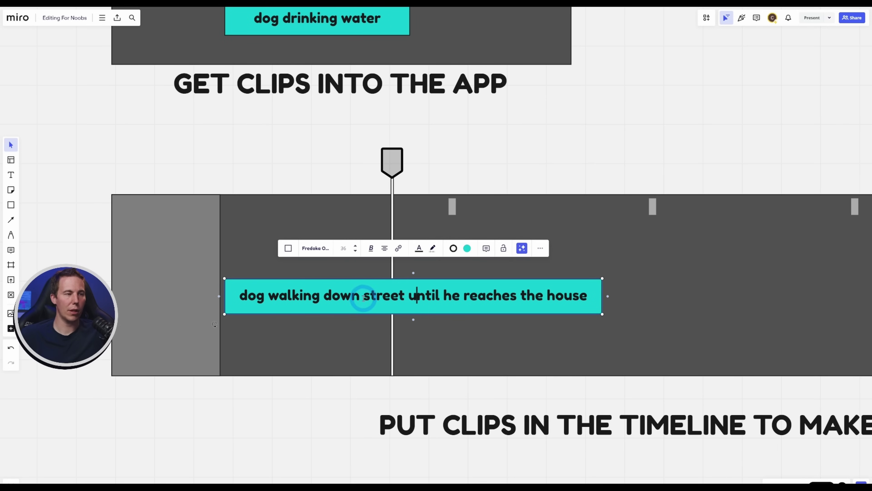
pyautogui.moveTo(402, 295); pyautogui.dragTo(515, 297)
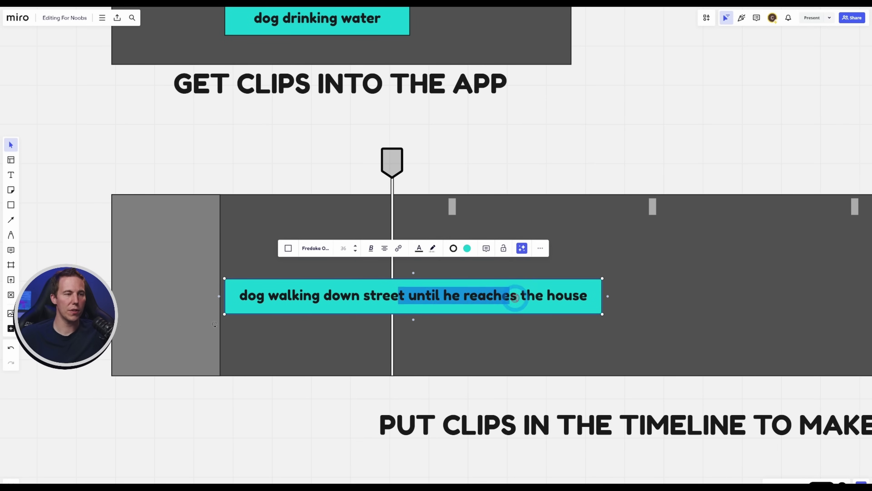
pyautogui.press('BackSpace')
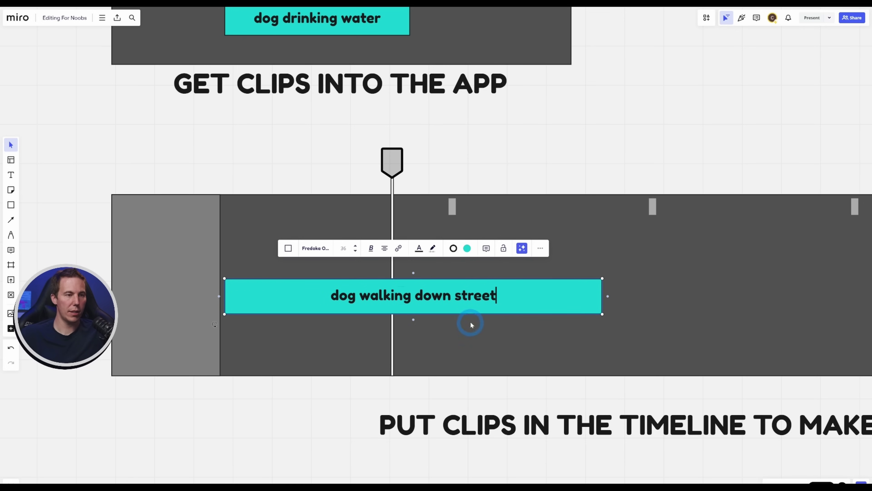
pyautogui.moveTo(602, 297); pyautogui.dragTo(417, 297)
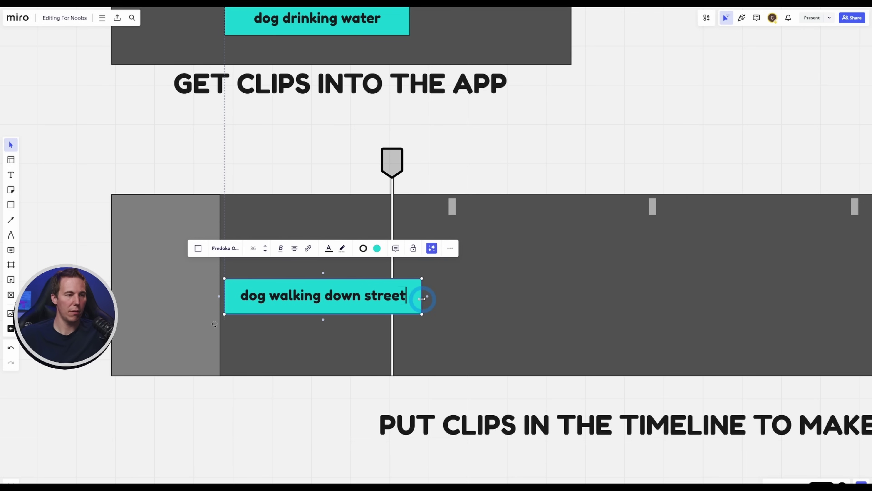
pyautogui.click(302, 394)
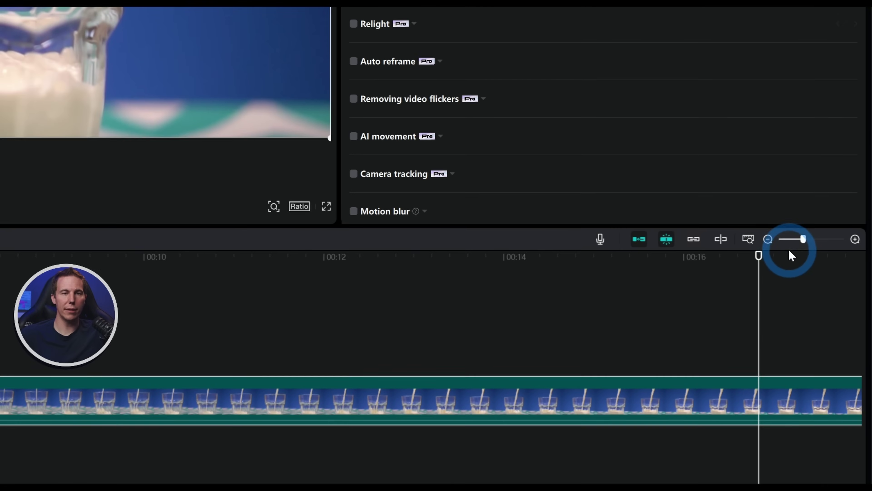
# Back in CapCut, play the milk glass clip from its start with both whole clips shown to review its pacing
pyautogui.click(854, 252)
pyautogui.click(768, 251)
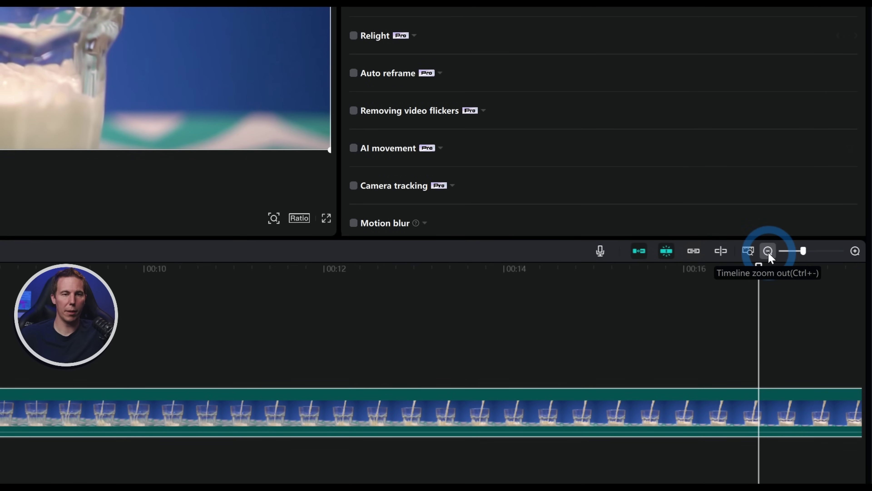
pyautogui.click(769, 251)
pyautogui.click(769, 252)
pyautogui.click(769, 251)
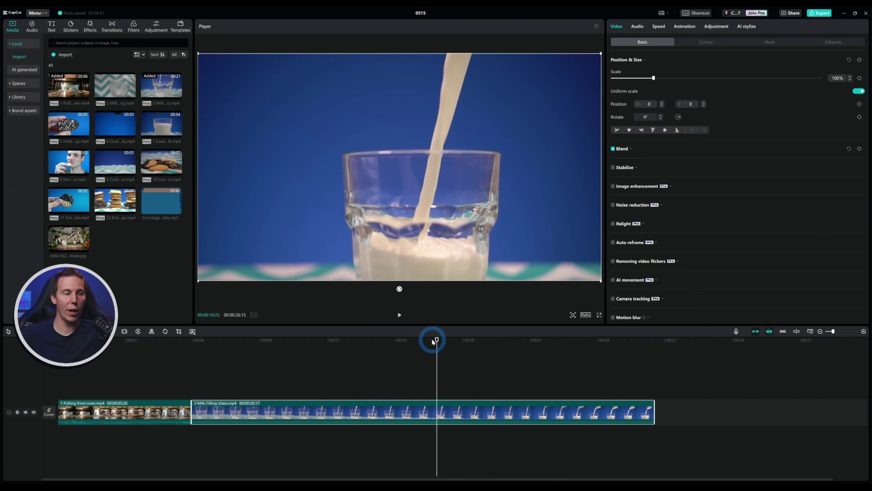
pyautogui.moveTo(433, 341); pyautogui.dragTo(191, 354)
pyautogui.press('space')
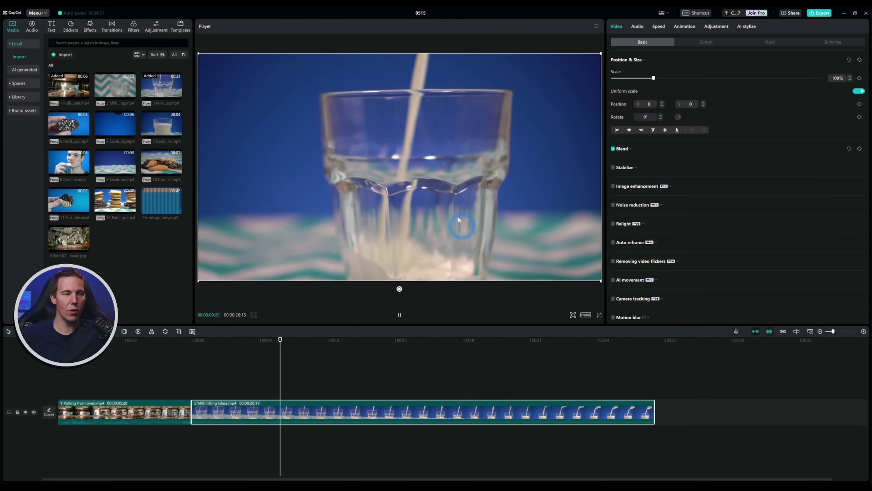
pyautogui.press('space')
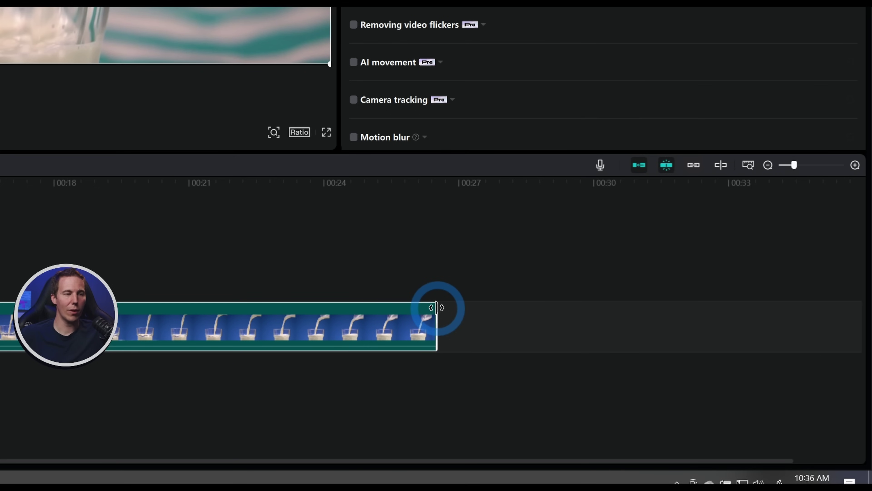
# Try trimming the end of the milk glass clip to a length of 00:00:11:04, and restore its full length
pyautogui.moveTo(437, 307); pyautogui.dragTo(373, 308)
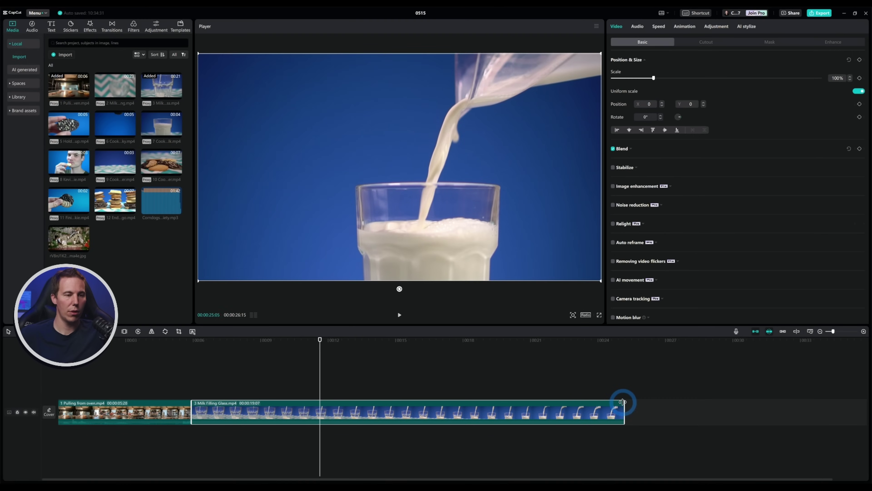
pyautogui.moveTo(622, 402); pyautogui.dragTo(442, 403)
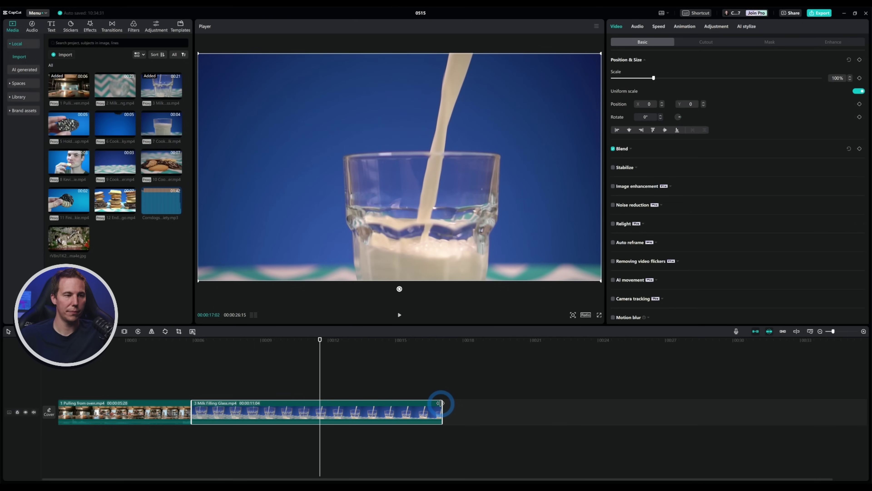
pyautogui.moveTo(306, 343); pyautogui.dragTo(219, 357)
pyautogui.press('space')
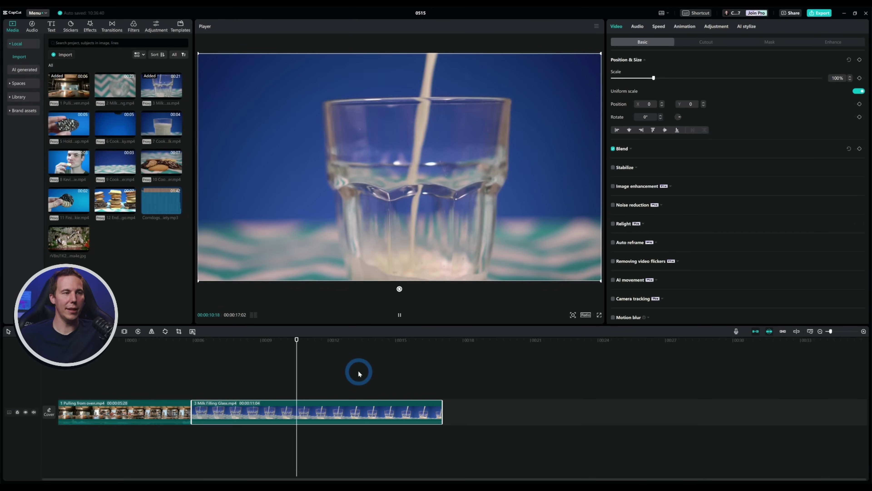
pyautogui.press('space')
pyautogui.moveTo(339, 346); pyautogui.dragTo(389, 351)
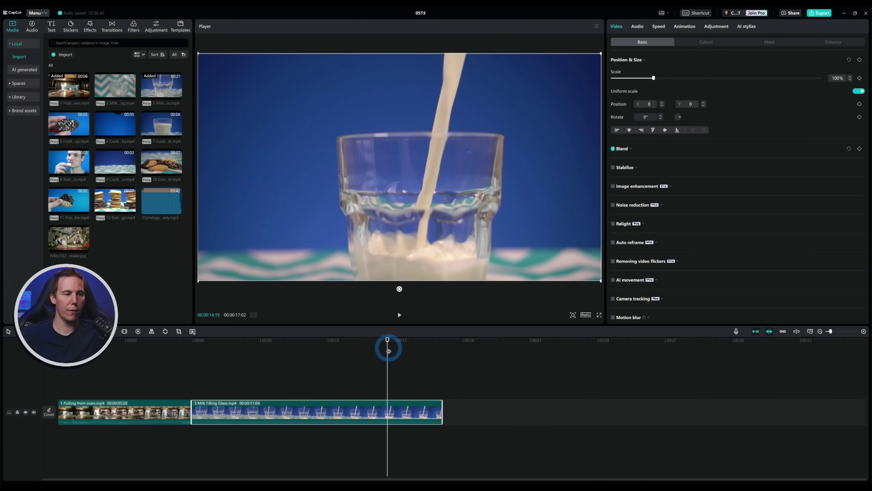
pyautogui.moveTo(442, 402); pyautogui.dragTo(677, 402)
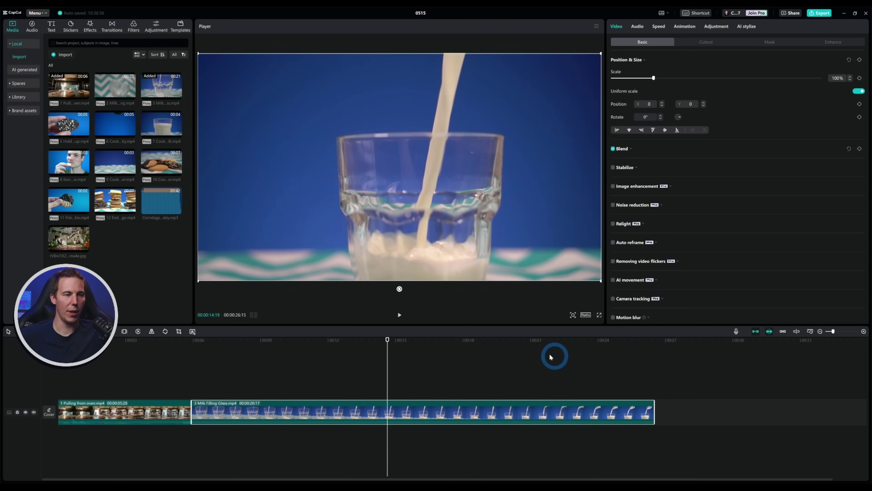
# Trim the beginning of the milk glass clip so that 00:00:10:22 of its footage is left
pyautogui.moveTo(552, 356); pyautogui.dragTo(232, 380)
pyautogui.click(198, 407)
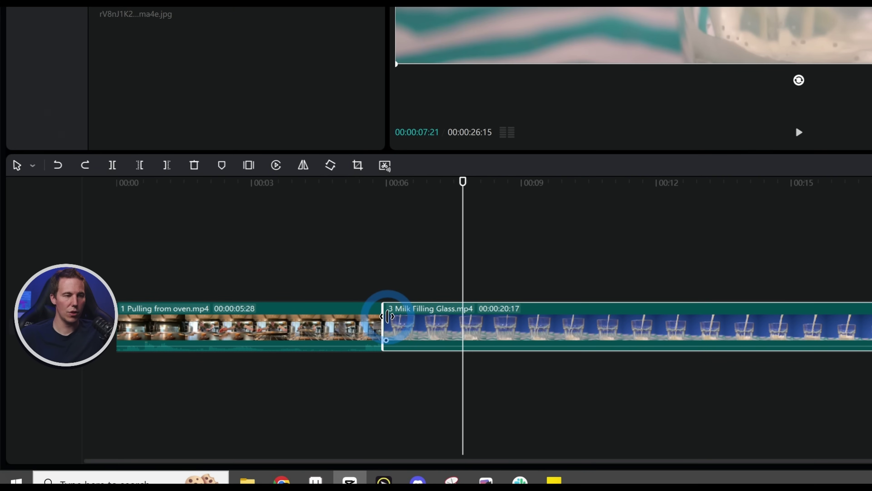
pyautogui.moveTo(388, 316); pyautogui.dragTo(501, 317)
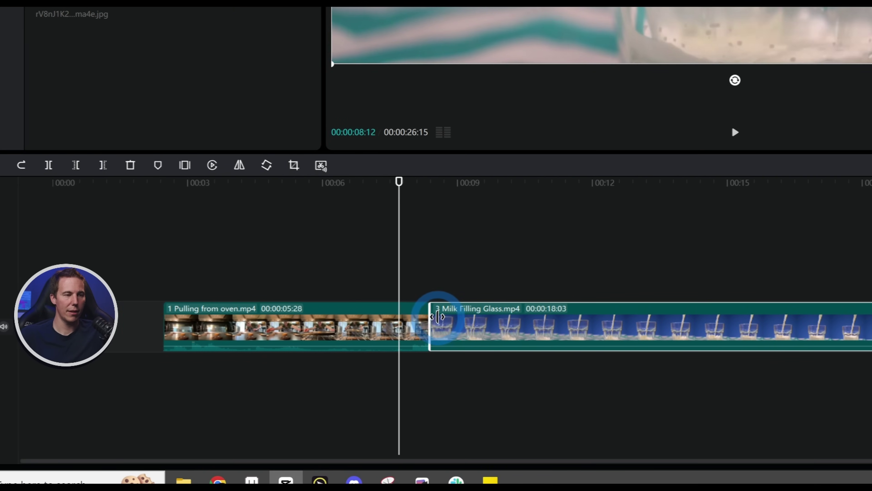
pyautogui.moveTo(438, 316); pyautogui.dragTo(415, 409)
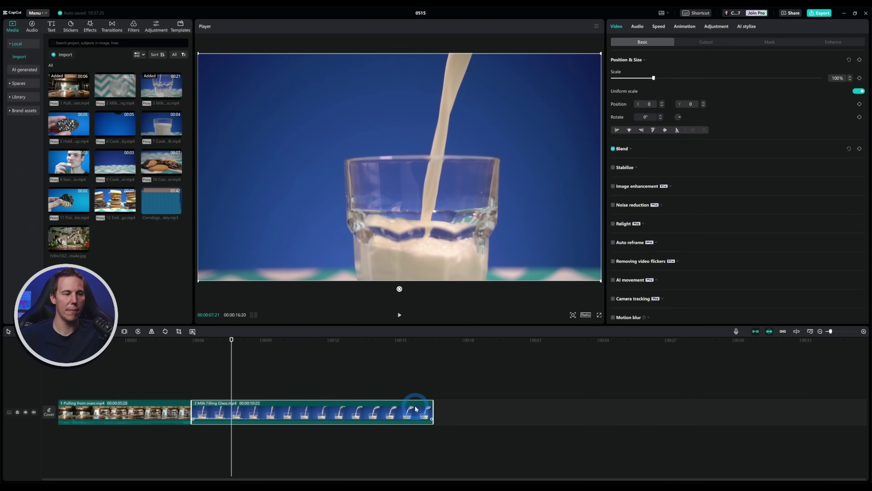
# Play the edit across the cut from the oven to the milk glass clip, and scrub through it from the start
pyautogui.moveTo(185, 341)
pyautogui.mouseDown()
pyautogui.moveTo(221, 346)
pyautogui.moveTo(185, 350)
pyautogui.mouseUp()
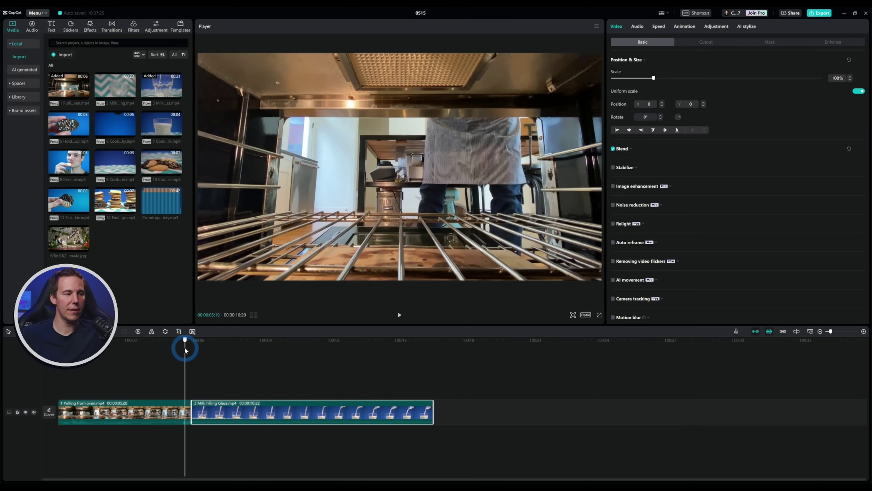
pyautogui.press('space')
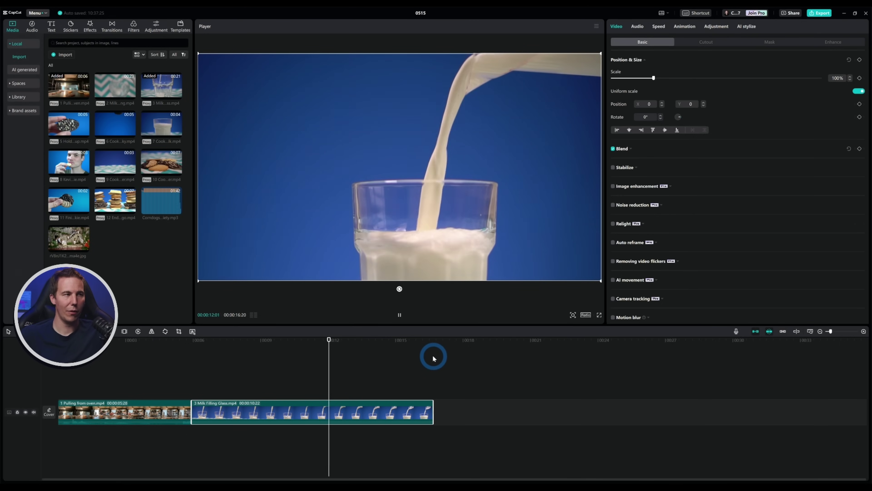
pyautogui.click(434, 388)
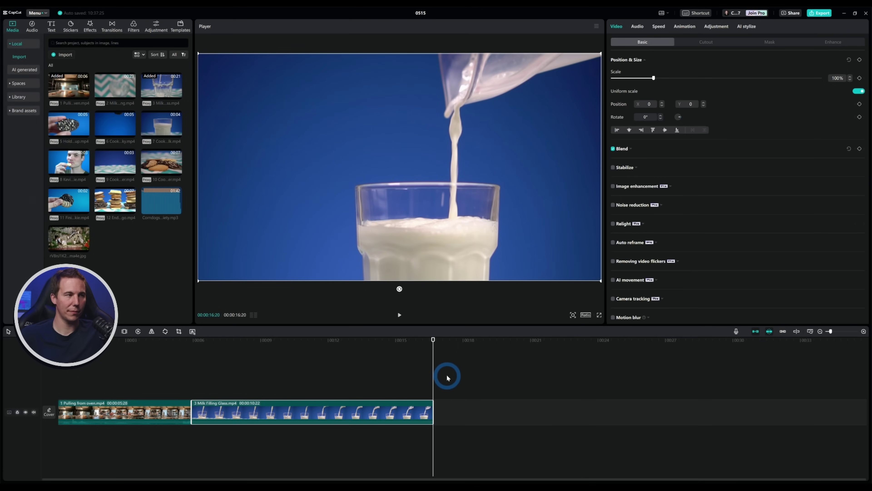
pyautogui.click(153, 357)
pyautogui.press('Home')
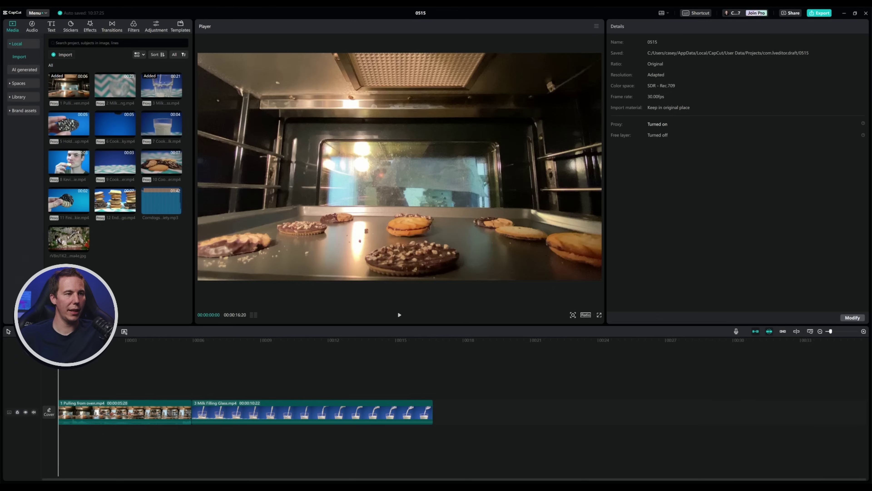
pyautogui.moveTo(120, 344); pyautogui.dragTo(392, 361)
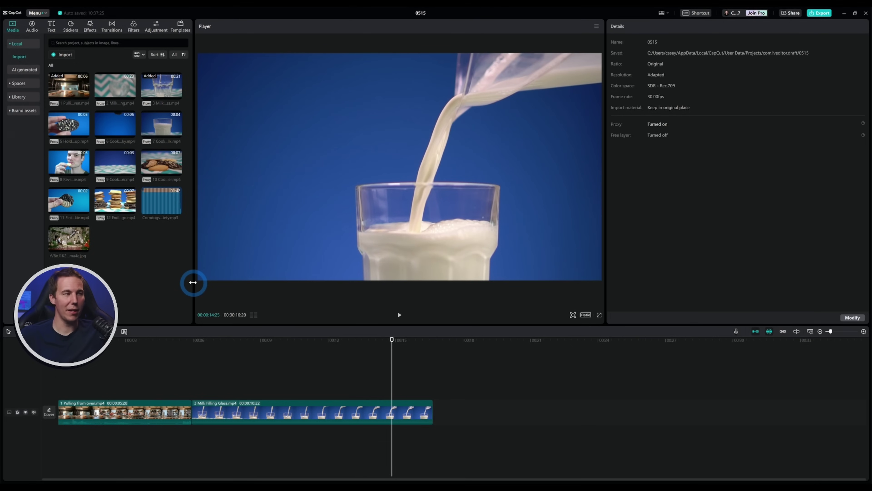
# Add clip 8, the man eating a cookie, right after the milk glass clip and play through it
pyautogui.click(63, 165)
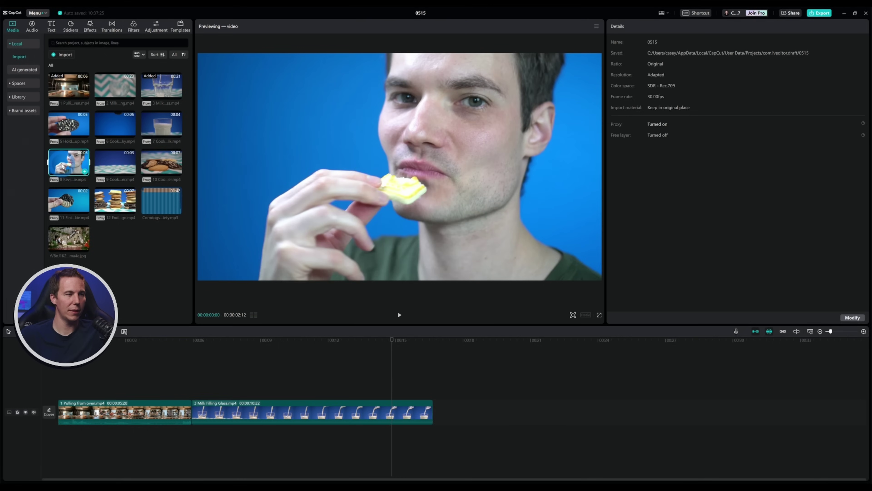
pyautogui.moveTo(68, 163); pyautogui.dragTo(414, 367)
pyautogui.moveTo(457, 401); pyautogui.dragTo(454, 411)
pyautogui.press('space')
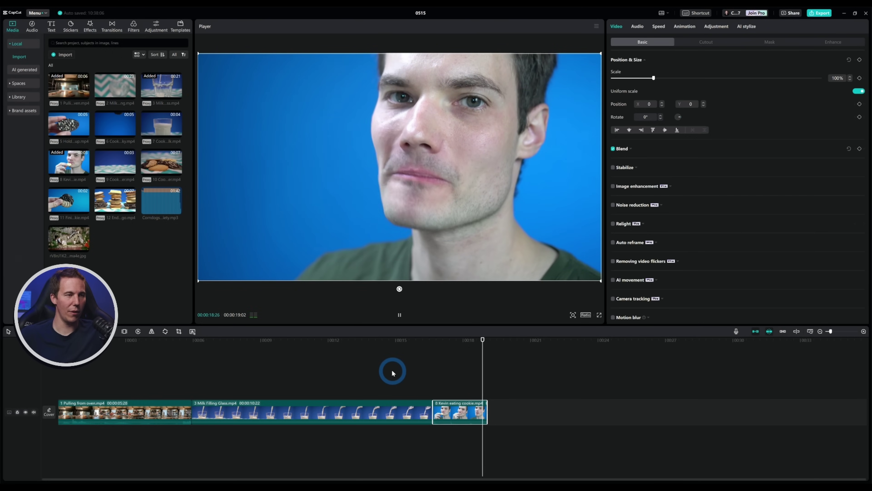
pyautogui.moveTo(446, 345); pyautogui.dragTo(417, 364)
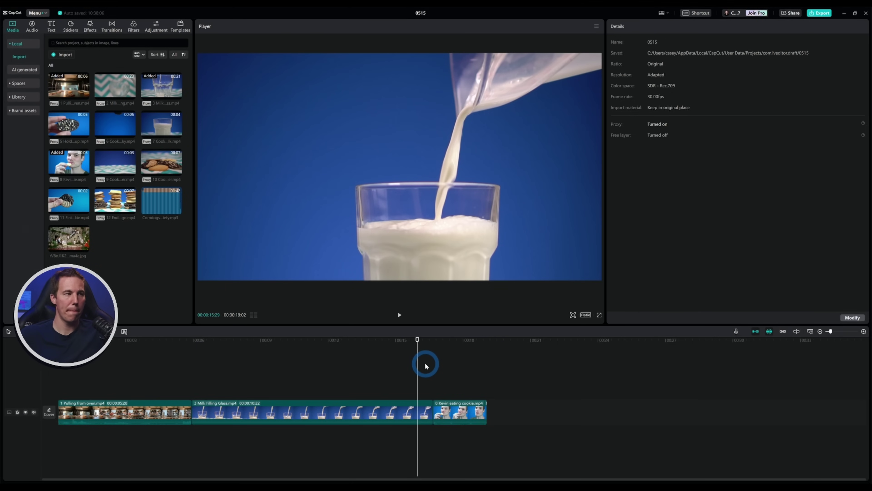
# Place the "7 Cookie Falling in Milk.mp4" clip on a second track above, overlapping the cut between the milk glass and cookie eating clips
pyautogui.click(164, 124)
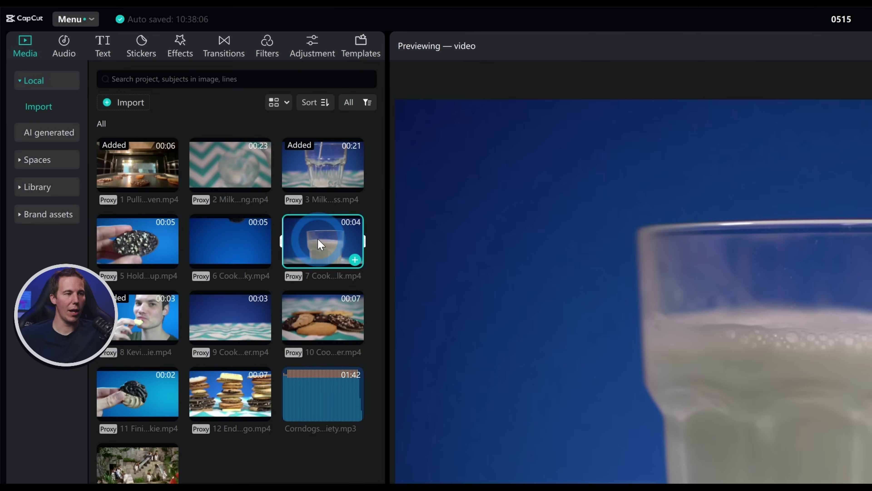
pyautogui.moveTo(164, 128); pyautogui.dragTo(168, 134)
pyautogui.moveTo(338, 254); pyautogui.dragTo(682, 330)
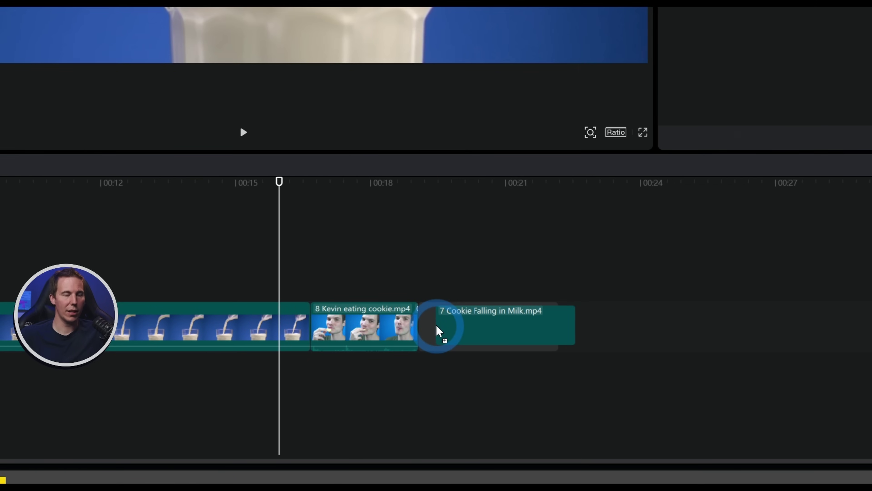
pyautogui.moveTo(437, 328); pyautogui.dragTo(243, 273)
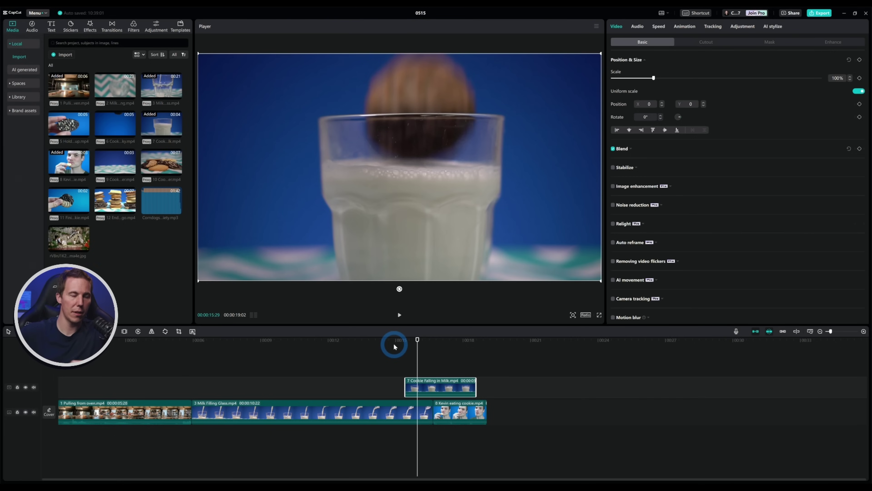
pyautogui.click(388, 341)
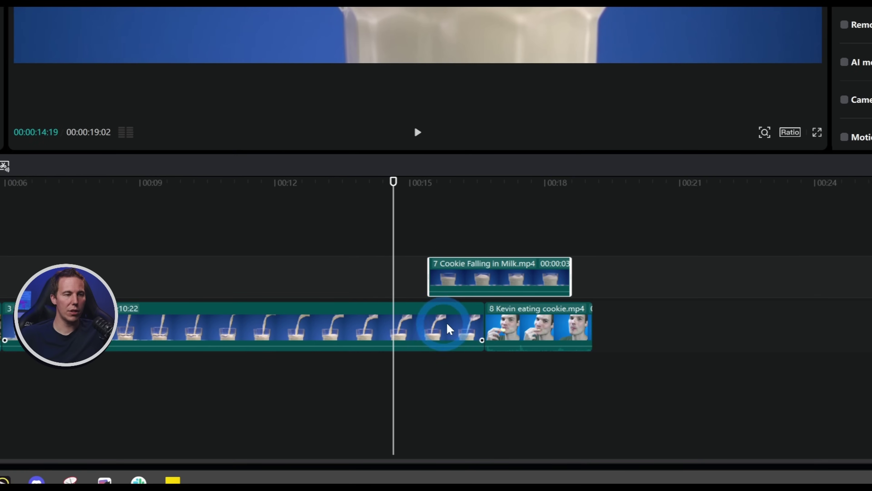
pyautogui.click(435, 406)
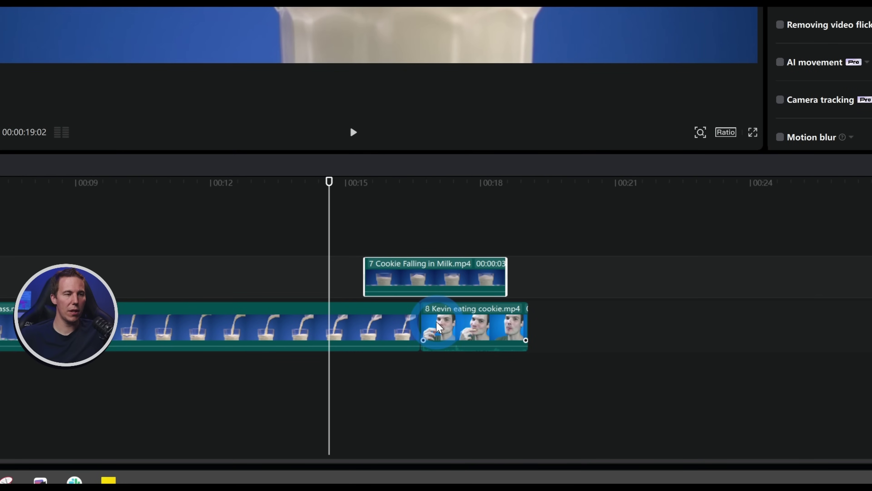
# Play the edit across the cookie falling in milk clip layered over the cut on the second track
pyautogui.click(438, 275)
pyautogui.press('space')
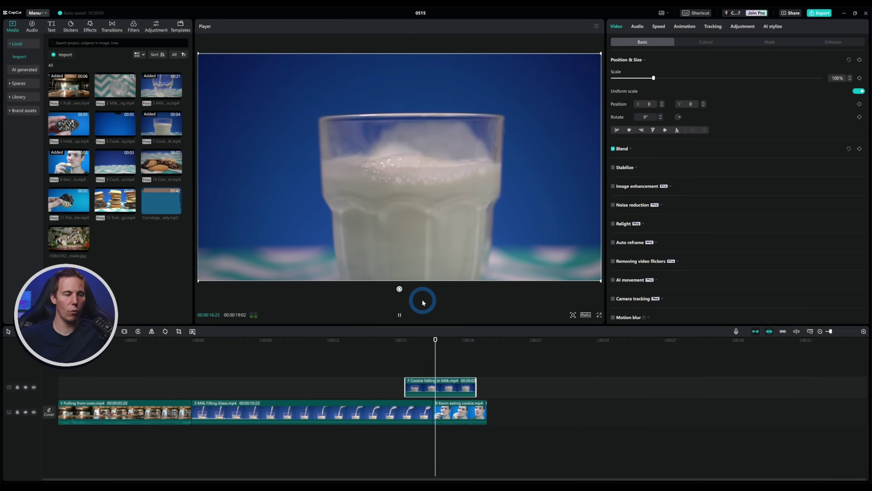
pyautogui.press('space')
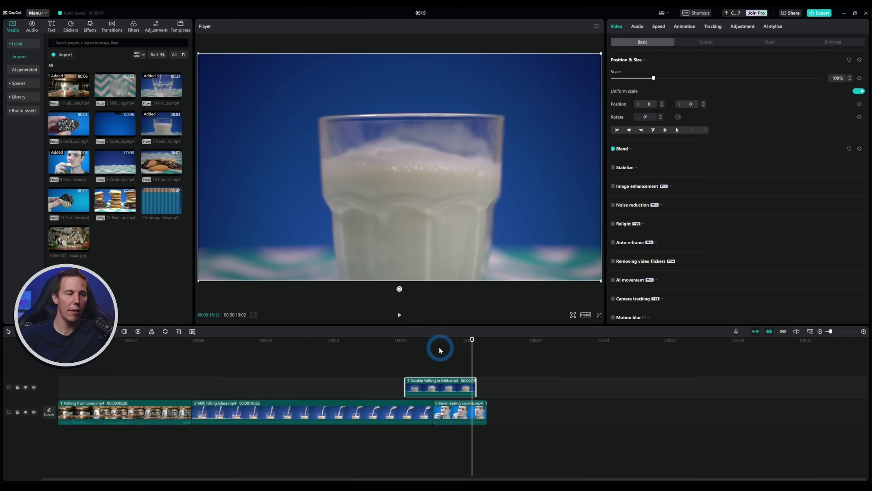
# Insert the "7 Cookie Falling in Milk.mp4" clip into the main track between the milk glass and cookie eating clips
pyautogui.moveTo(436, 386); pyautogui.dragTo(435, 414)
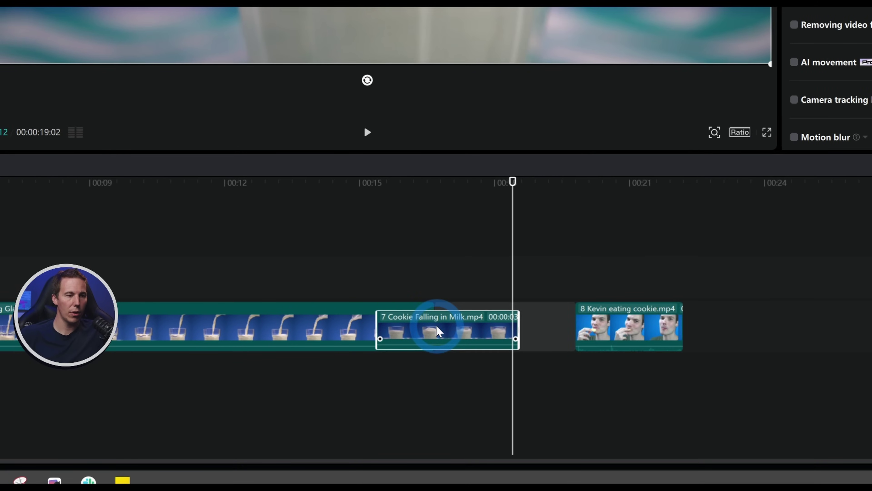
pyautogui.moveTo(436, 326)
pyautogui.mouseDown()
pyautogui.moveTo(466, 279)
pyautogui.moveTo(440, 341)
pyautogui.moveTo(462, 343)
pyautogui.moveTo(437, 338)
pyautogui.mouseUp()
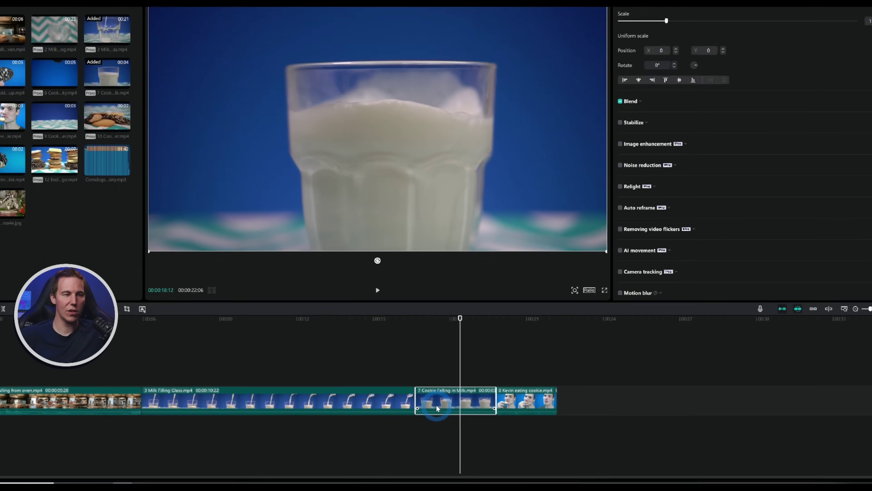
pyautogui.click(539, 361)
pyautogui.click(400, 345)
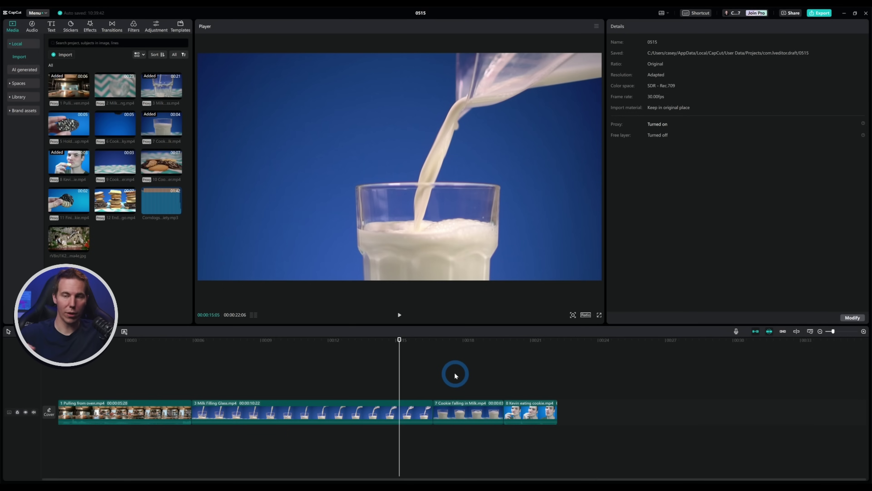
# Move the "7 Cookie Falling in Milk.mp4" clip to the end of the main track, right after the cookie eating clip
pyautogui.moveTo(460, 401); pyautogui.dragTo(511, 417)
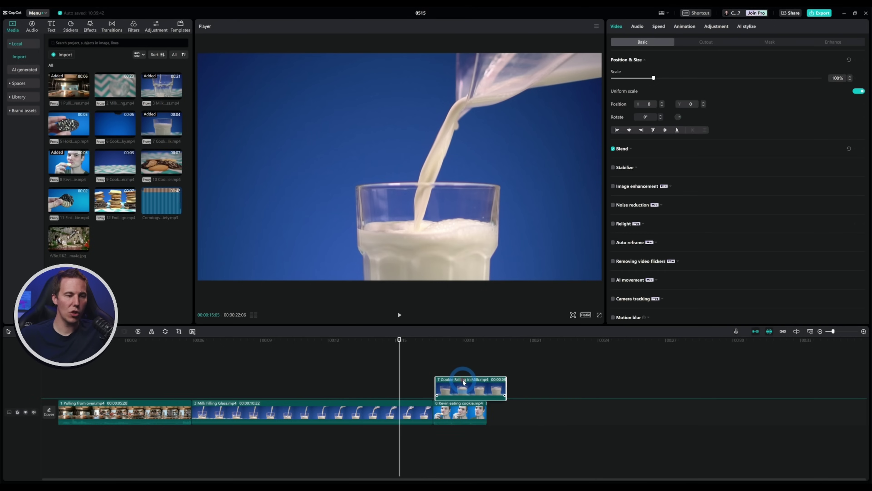
pyautogui.moveTo(437, 342); pyautogui.dragTo(588, 330)
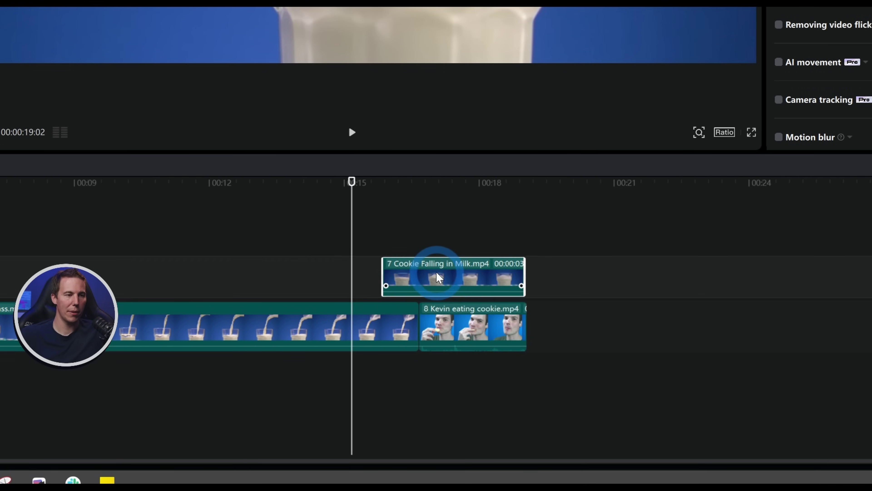
pyautogui.click(454, 306)
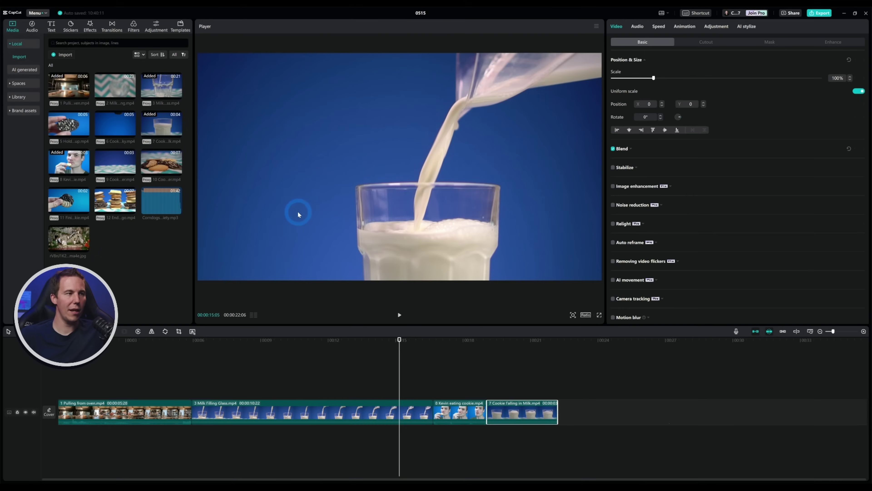
# Replace the cookie eating clip on the main track with "10 Cookie Flyover.mp4", keeping the original video effect option on
pyautogui.click(159, 161)
pyautogui.moveTo(340, 339); pyautogui.dragTo(463, 441)
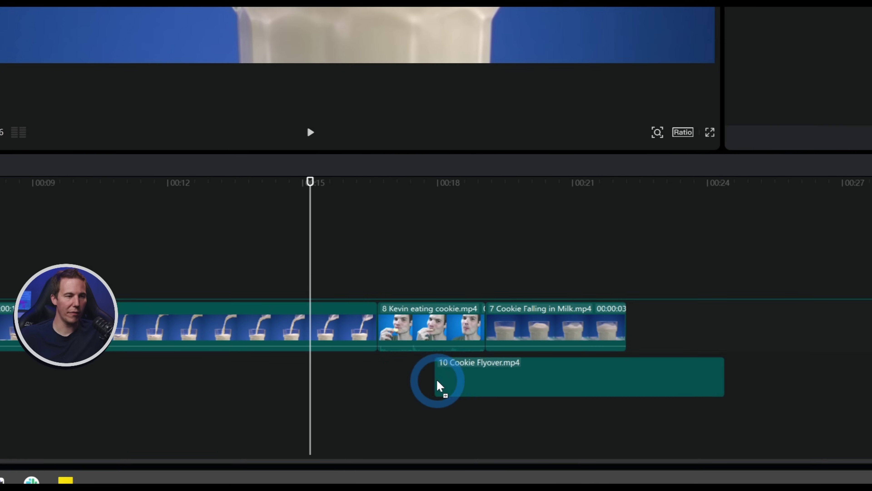
pyautogui.moveTo(440, 385); pyautogui.dragTo(436, 339)
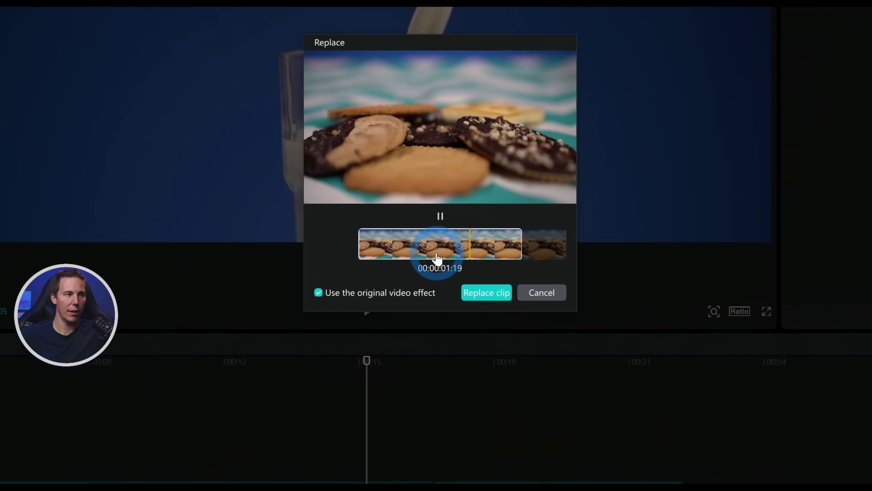
pyautogui.click(437, 257)
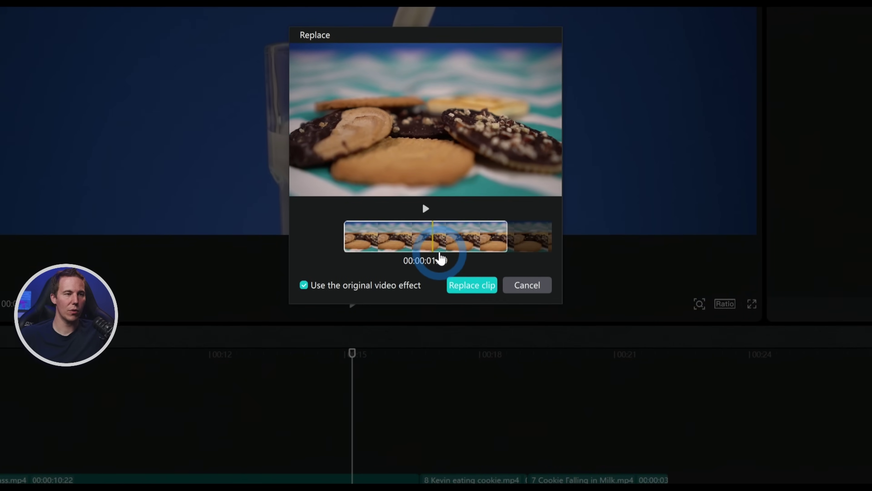
pyautogui.moveTo(442, 259); pyautogui.dragTo(488, 290)
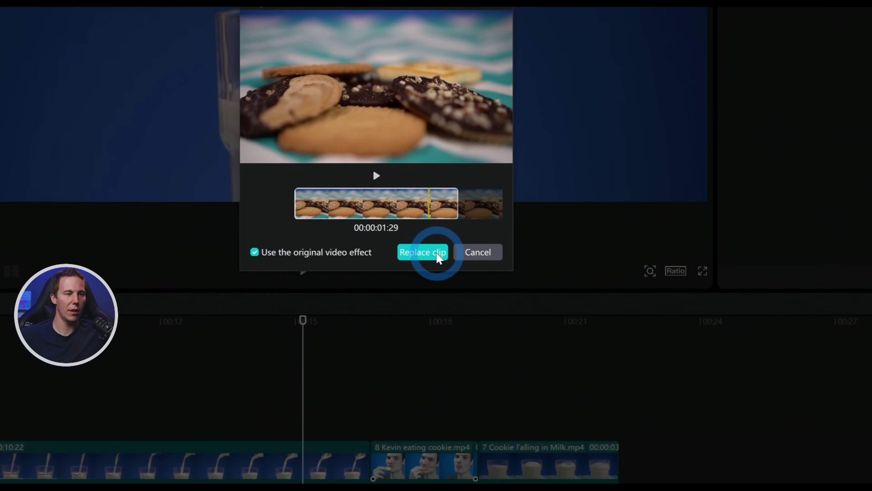
pyautogui.click(439, 256)
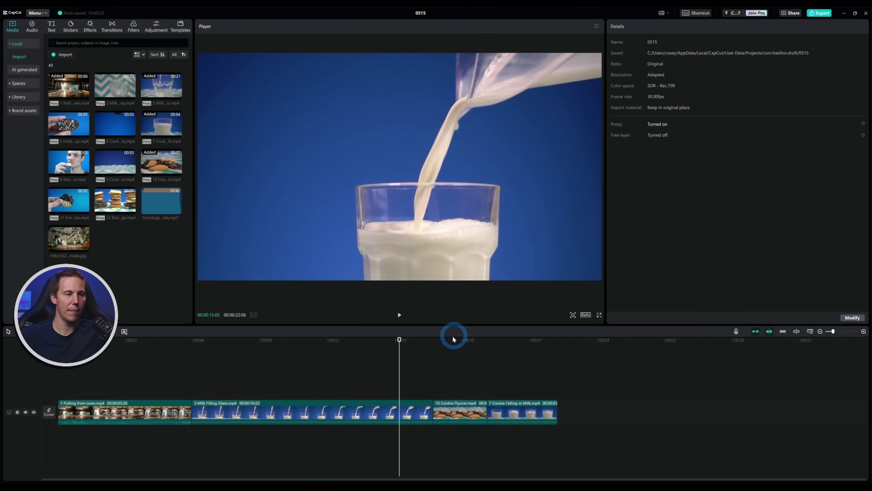
# Play the edit around the replaced clip and undo the replacement of the cookie eating clip
pyautogui.moveTo(432, 346)
pyautogui.mouseDown()
pyautogui.moveTo(452, 343)
pyautogui.moveTo(415, 345)
pyautogui.mouseUp()
pyautogui.press('space')
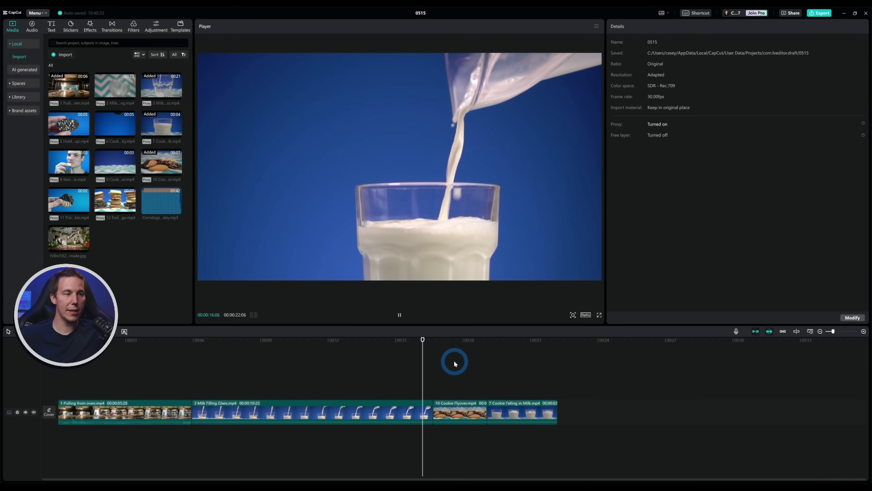
pyautogui.press('space')
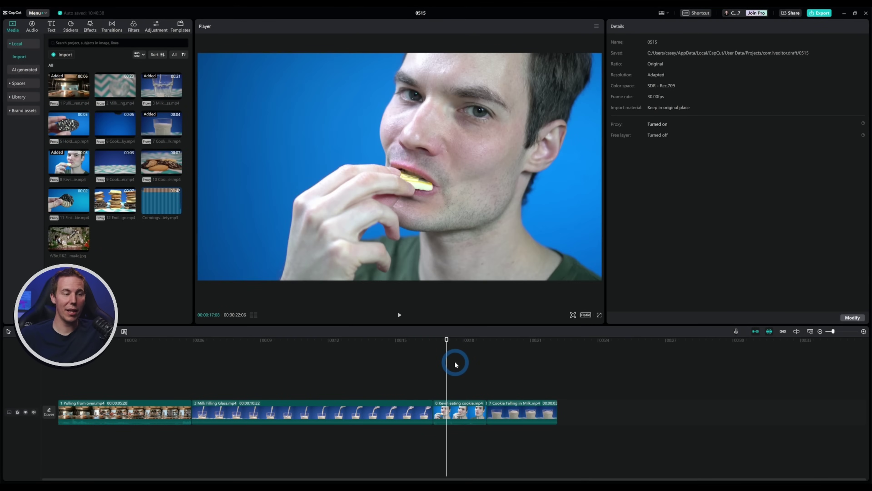
pyautogui.hotkey('ctrl', 'z')
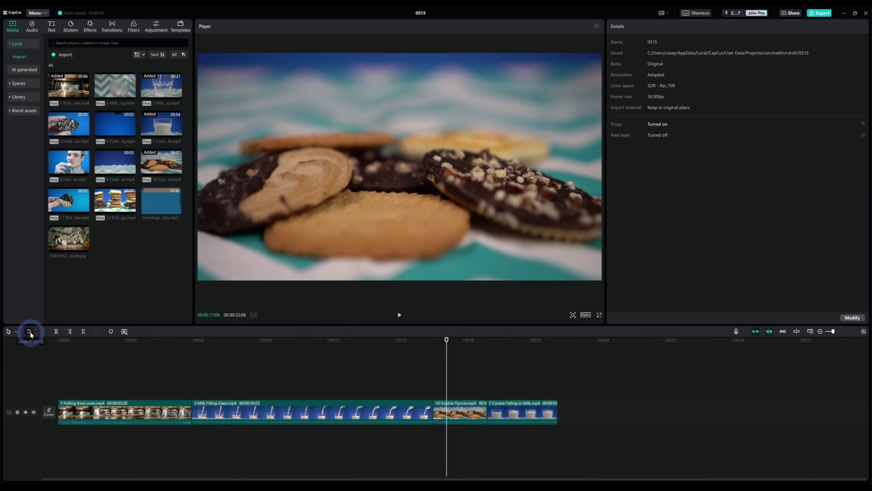
pyautogui.click(30, 332)
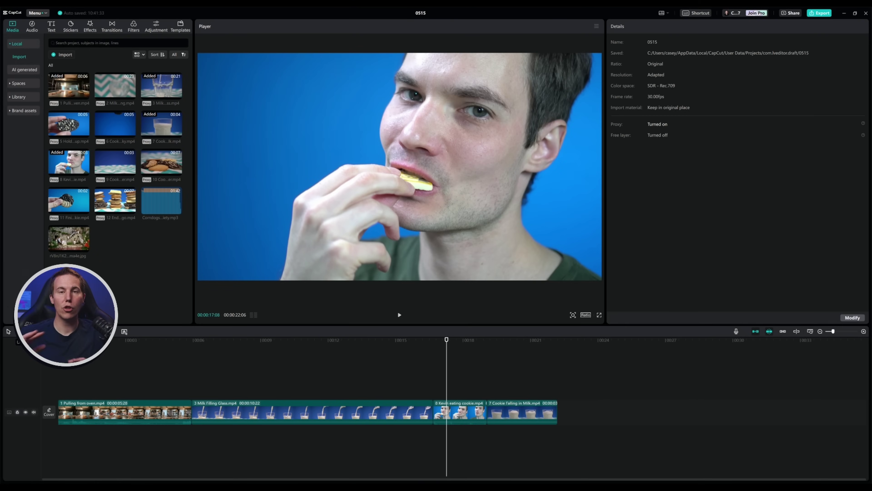
# Replace the cookie eating clip with "10 Cookie Flyover.mp4" once more and undo the replacement
pyautogui.click(304, 343)
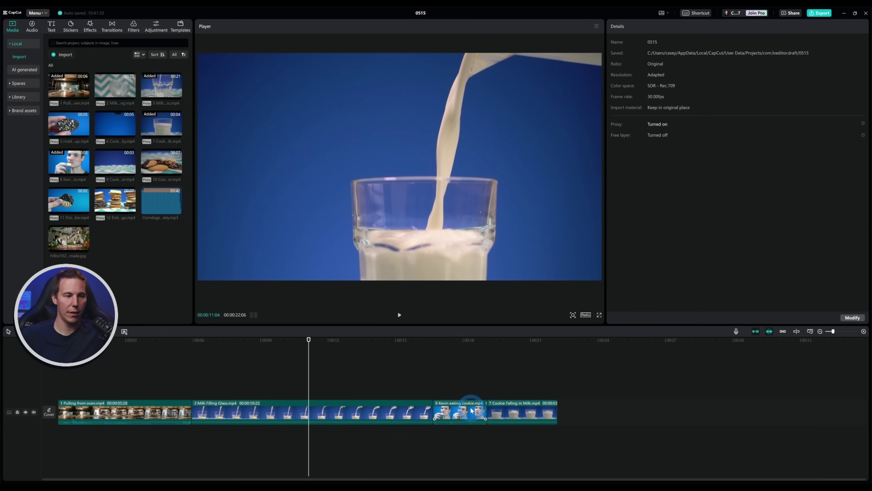
pyautogui.moveTo(162, 162); pyautogui.dragTo(467, 414)
pyautogui.click(459, 305)
pyautogui.click(530, 380)
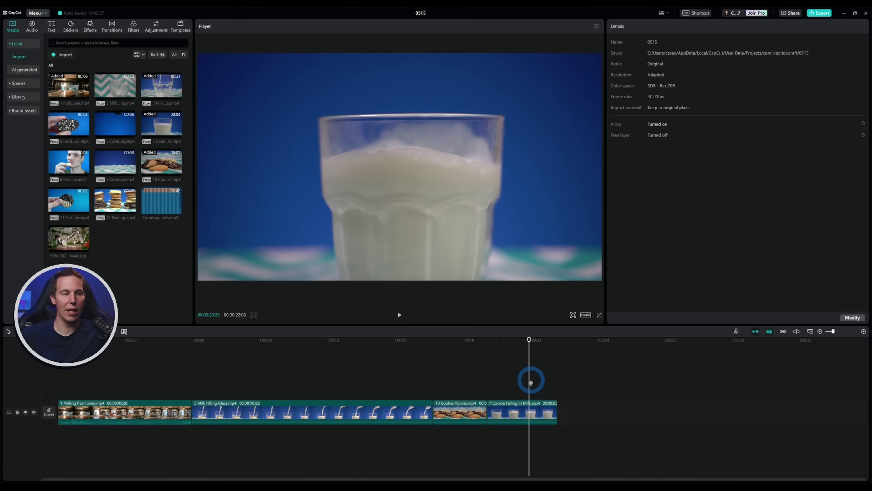
pyautogui.hotkey('ctrl', 'z')
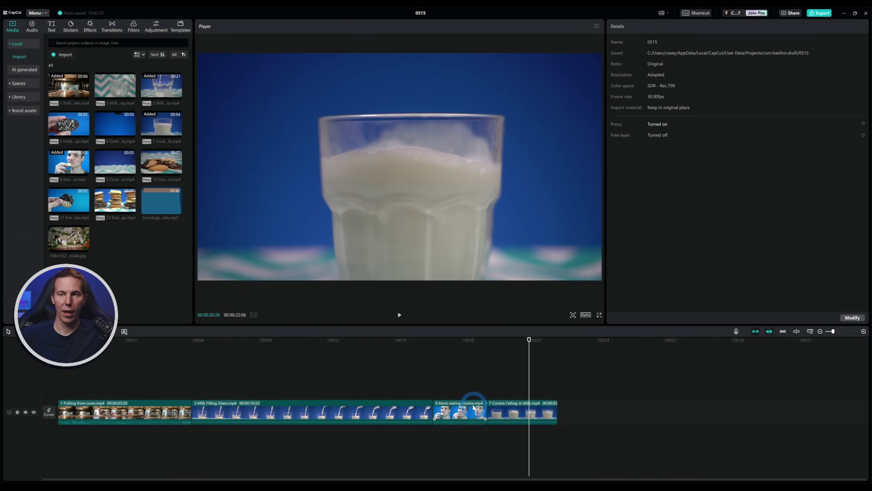
# Reorder the main track so the cookie eating clip comes last, after the cookie falling in milk clip
pyautogui.click(461, 392)
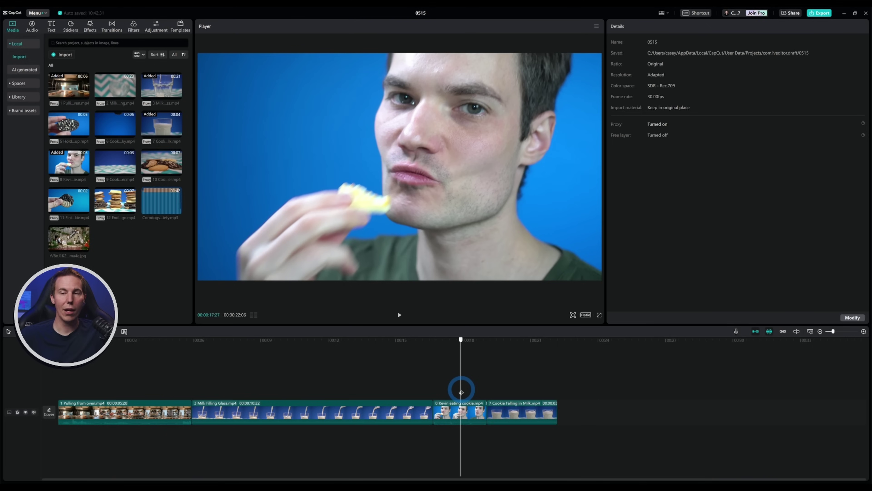
pyautogui.moveTo(461, 392); pyautogui.dragTo(524, 401)
pyautogui.click(467, 415)
pyautogui.moveTo(467, 416); pyautogui.dragTo(532, 417)
# Scrub through the reordered edit to its end and preview the cookie flyover clip from the media library
pyautogui.click(440, 351)
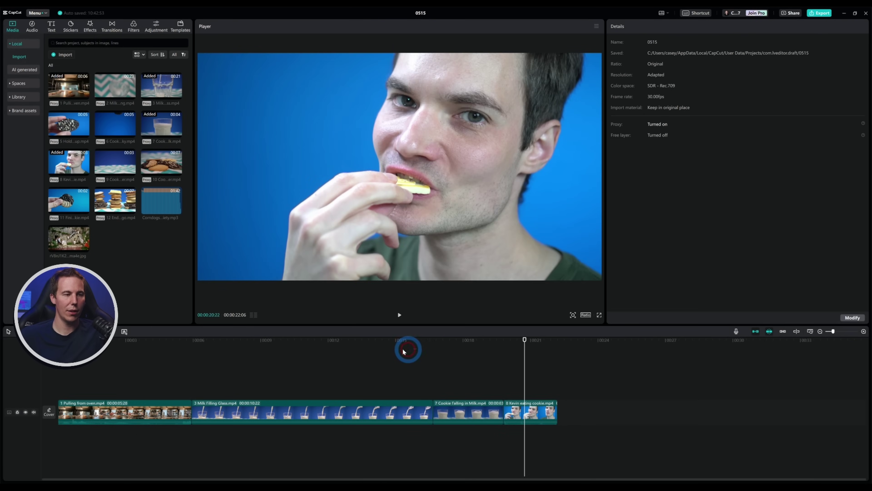
pyautogui.click(396, 343)
pyautogui.moveTo(398, 345); pyautogui.dragTo(557, 366)
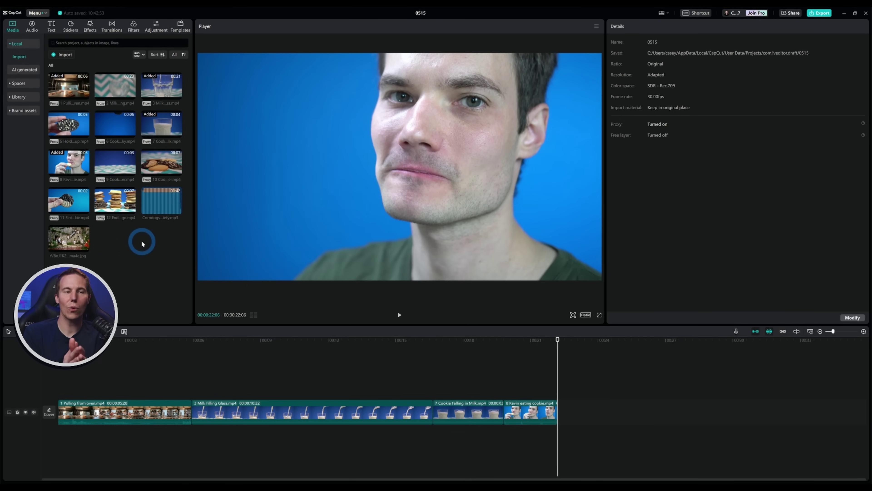
pyautogui.click(152, 162)
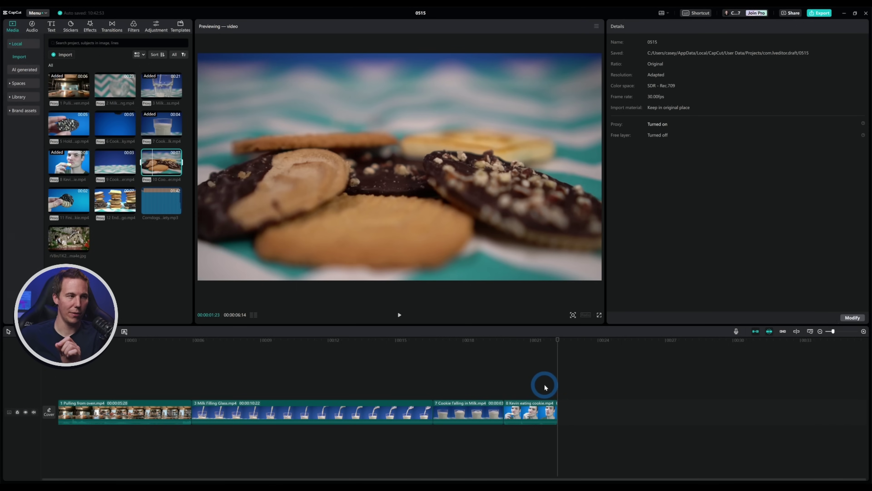
pyautogui.click(139, 352)
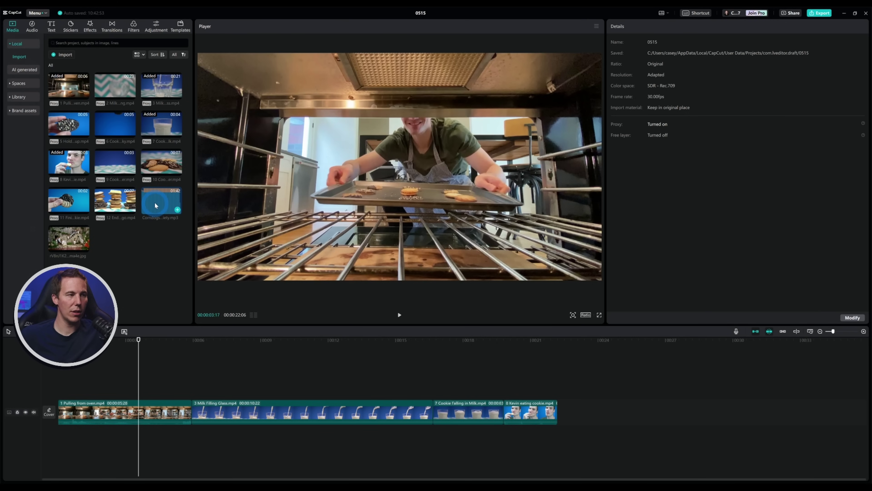
# Add "Corndogs in Santa Monica - The Great North Sound Society.mp3" below the video clips, trimmed at its beginning and aligned to the timeline start
pyautogui.moveTo(155, 203)
pyautogui.mouseDown()
pyautogui.moveTo(181, 230)
pyautogui.moveTo(182, 387)
pyautogui.moveTo(90, 444)
pyautogui.mouseUp()
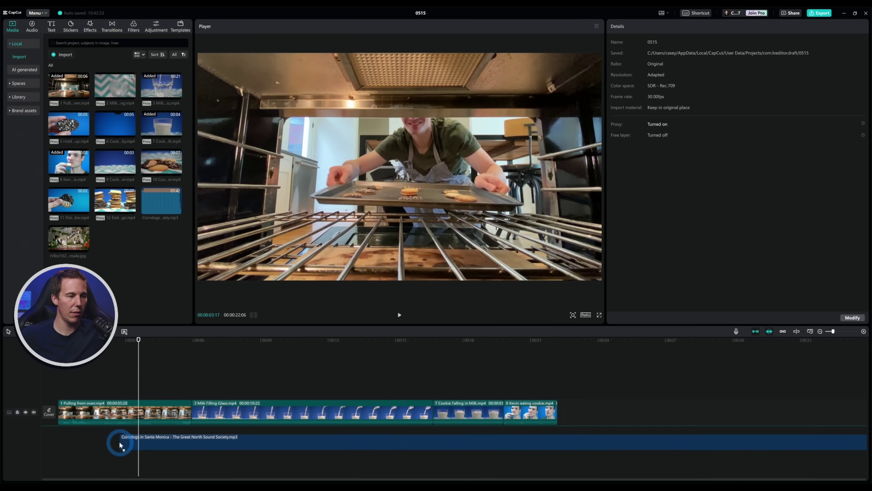
pyautogui.click(87, 446)
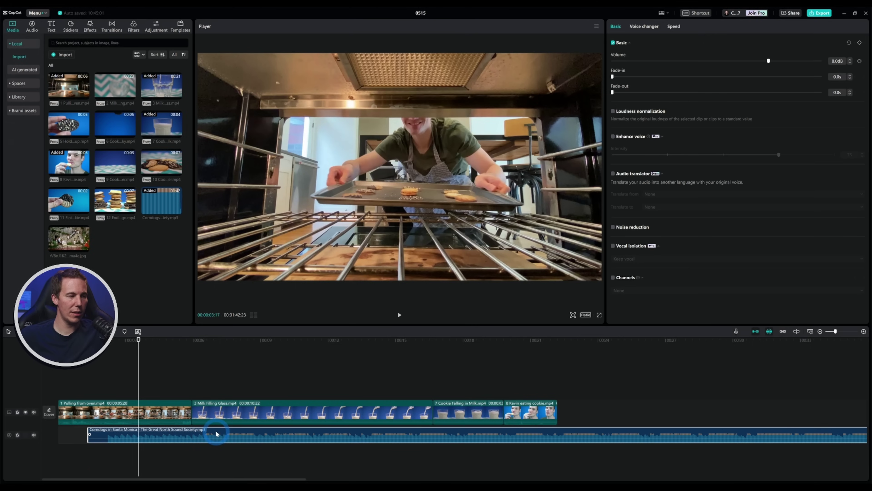
pyautogui.moveTo(226, 433); pyautogui.dragTo(195, 433)
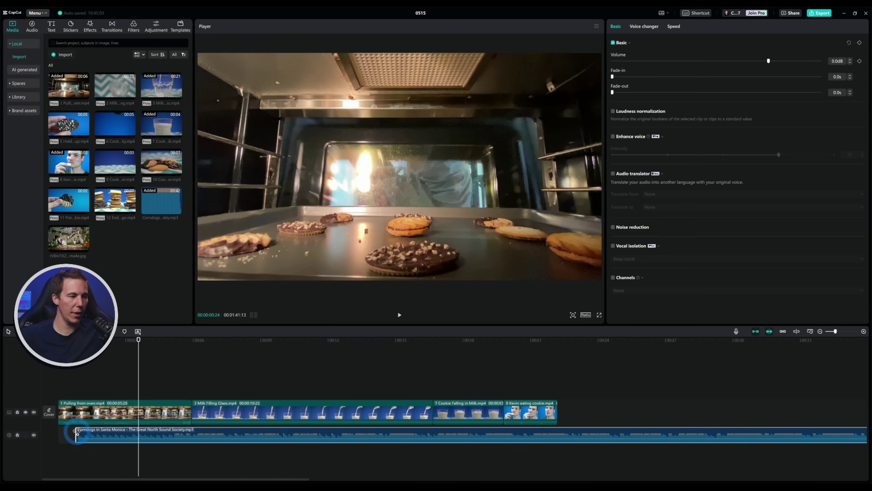
pyautogui.moveTo(183, 433)
pyautogui.mouseDown()
pyautogui.moveTo(200, 433)
pyautogui.moveTo(184, 433)
pyautogui.mouseUp()
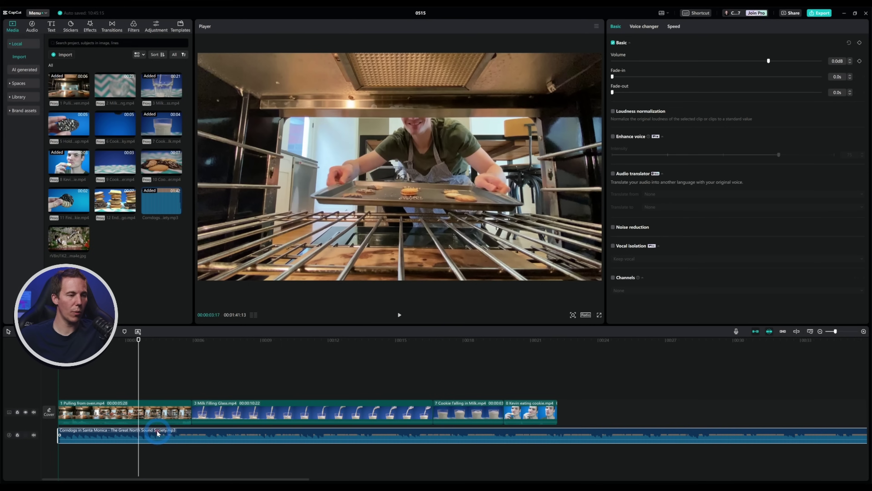
# Trim the end of the music track so it finishes with the last video clip at 00:00:22:06
pyautogui.click(504, 402)
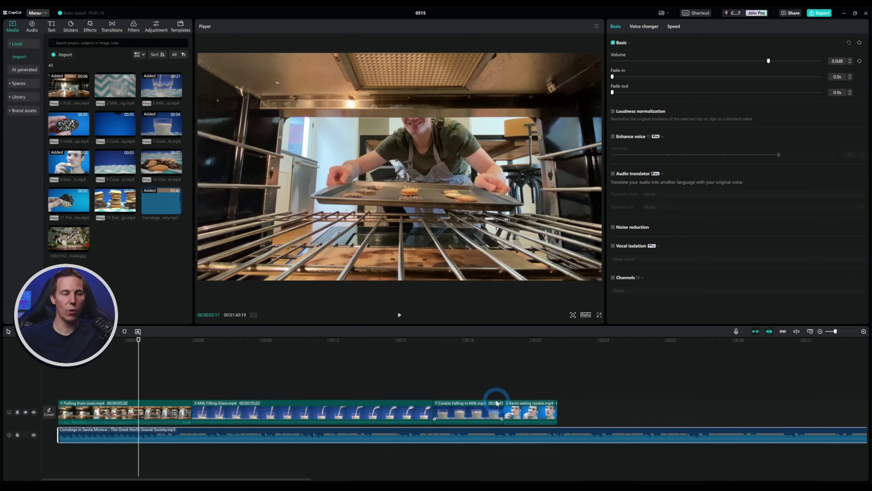
pyautogui.click(820, 331)
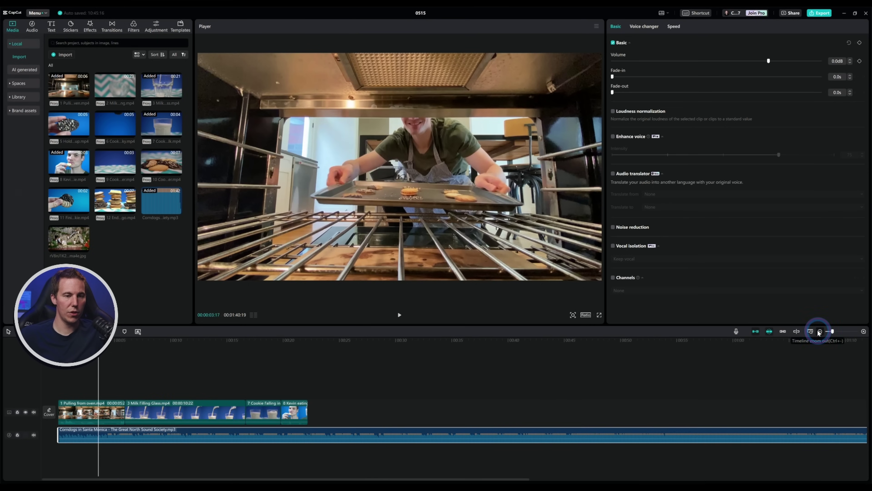
pyautogui.click(820, 332)
pyautogui.click(615, 432)
pyautogui.moveTo(623, 431); pyautogui.dragTo(183, 433)
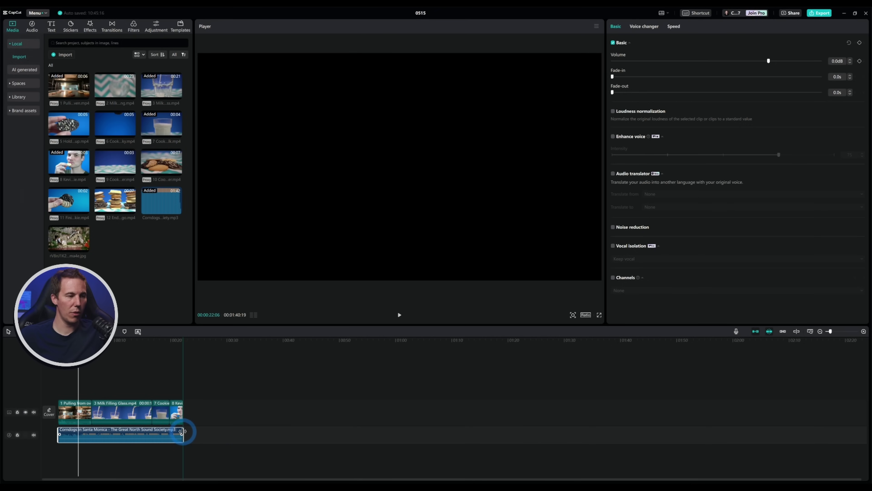
# Play the edit with its music from the start of the timeline
pyautogui.click(170, 342)
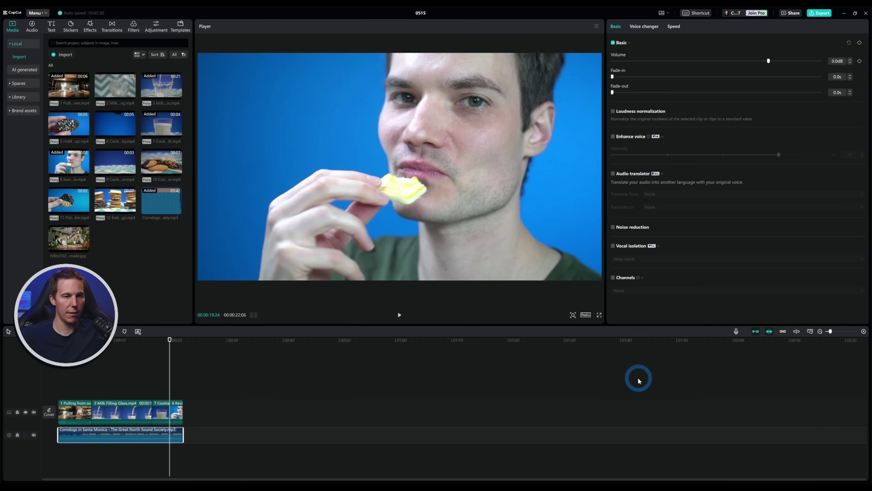
pyautogui.click(863, 332)
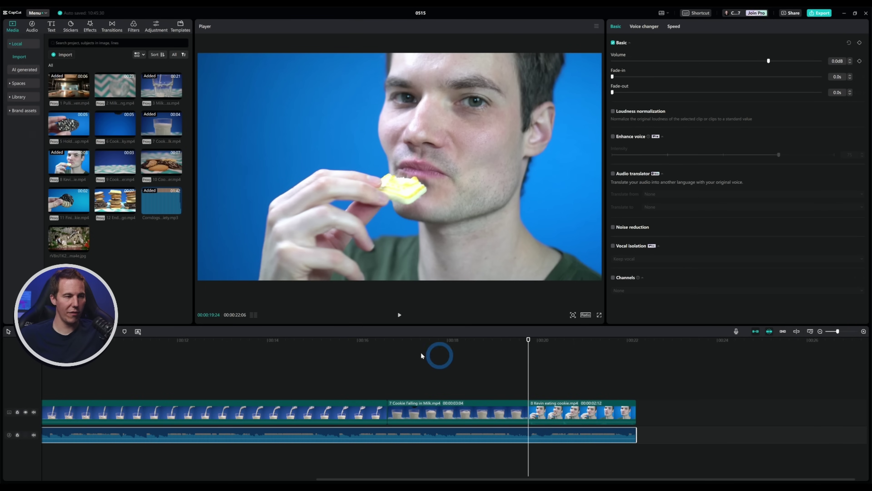
pyautogui.press('Home')
pyautogui.press('space')
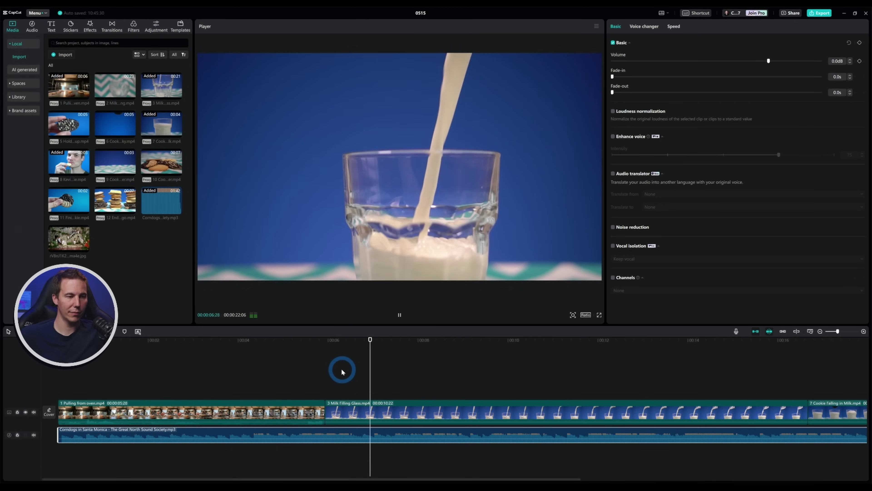
# Stop playback and export the edit with video and audio under the title "Cookies" to the Desktop
pyautogui.press('space')
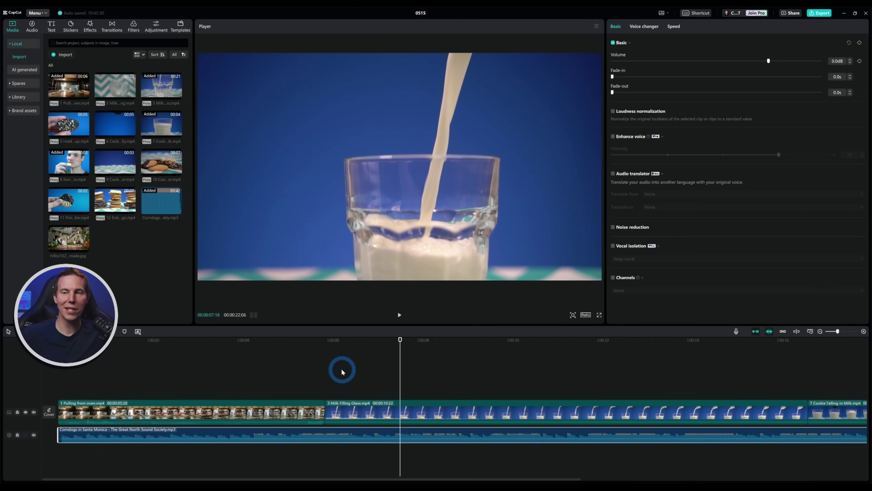
pyautogui.scroll(-2, 492, 374)
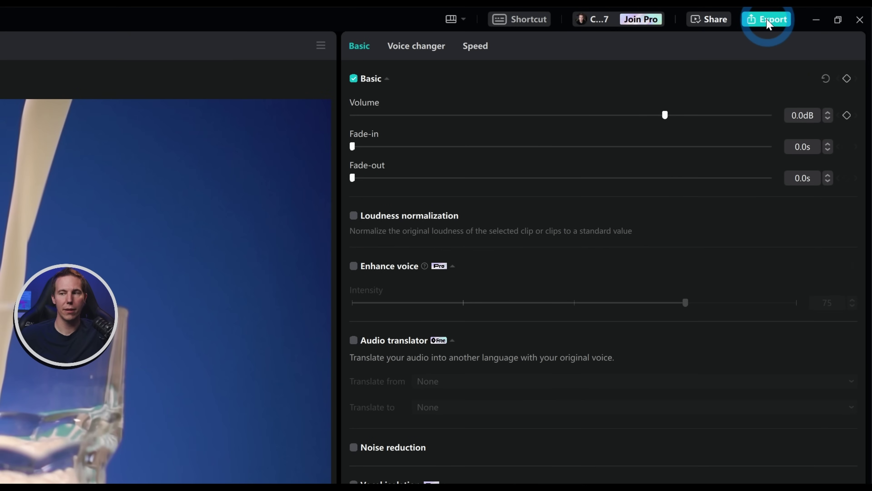
pyautogui.click(768, 19)
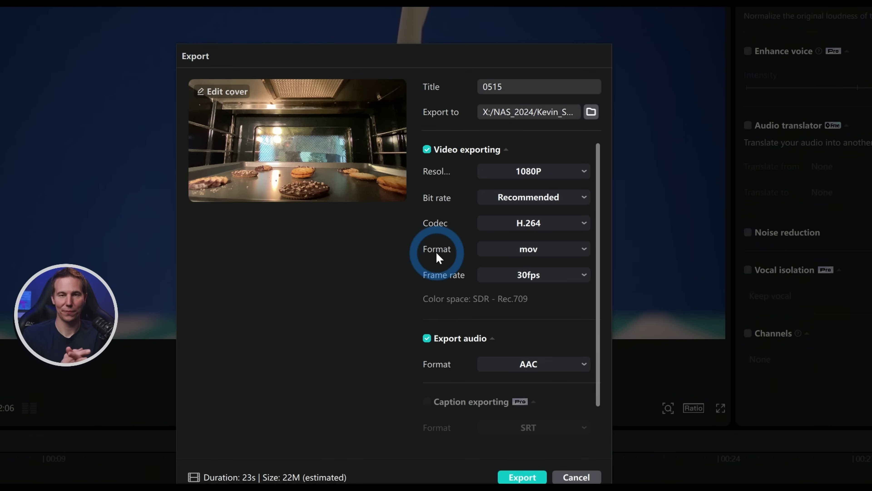
pyautogui.click(495, 88)
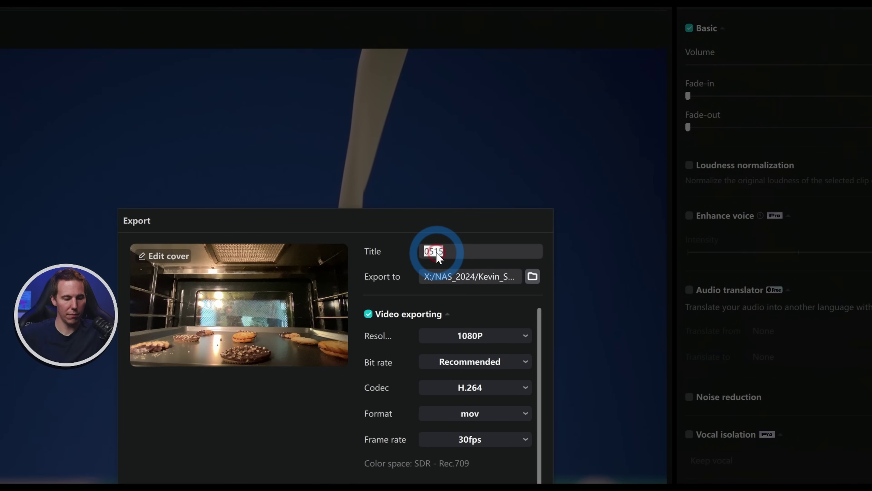
pyautogui.write('Cookies')
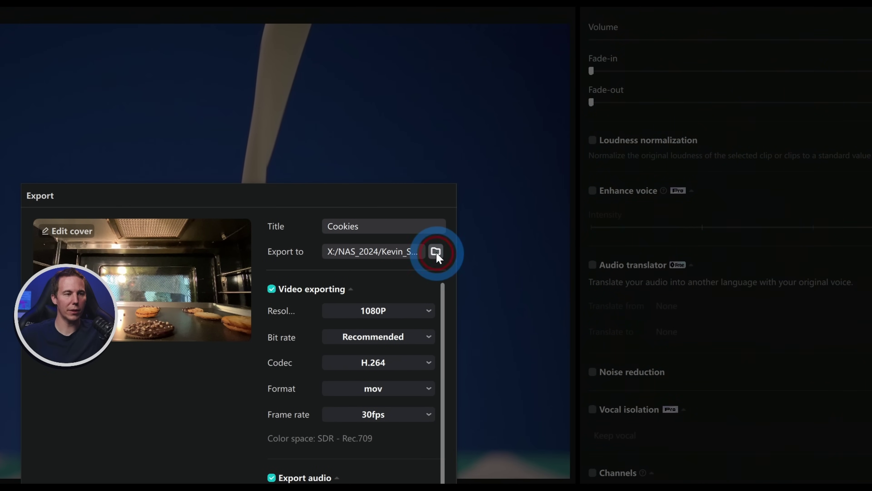
pyautogui.click(436, 252)
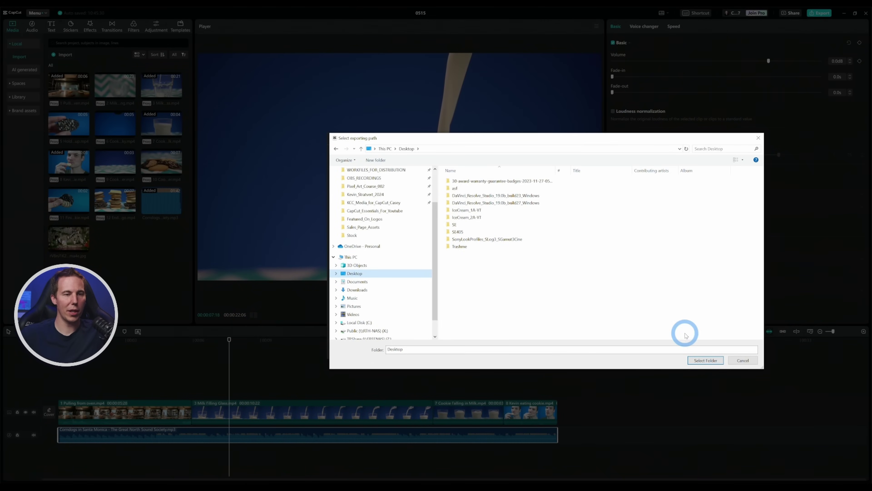
pyautogui.click(706, 360)
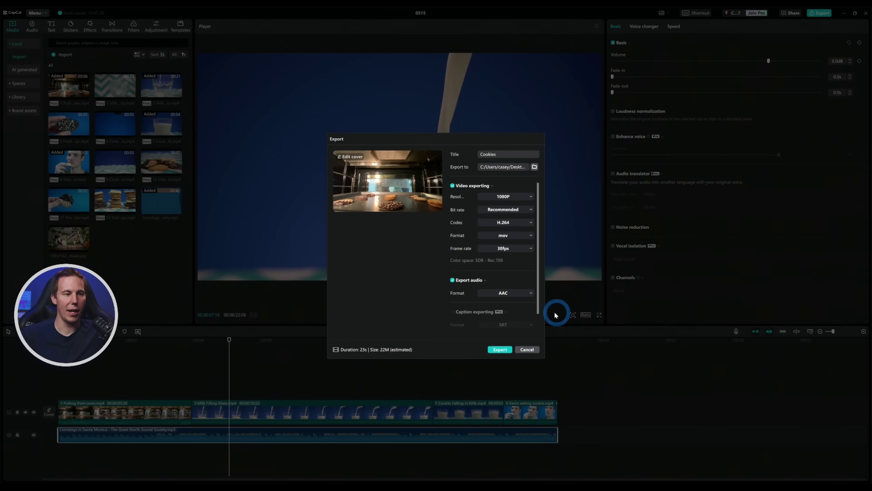
pyautogui.click(501, 350)
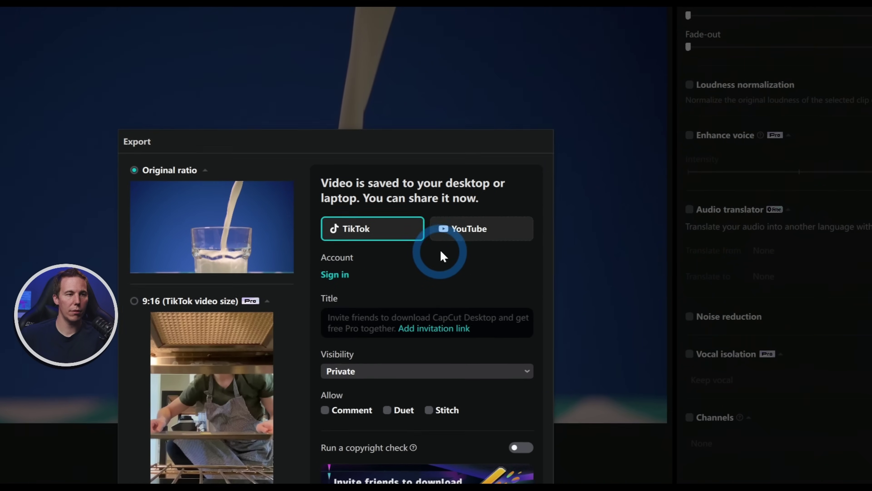
# View the YouTube sharing options for the finished export, and open the exported Cookies video from its folder
pyautogui.click(592, 137)
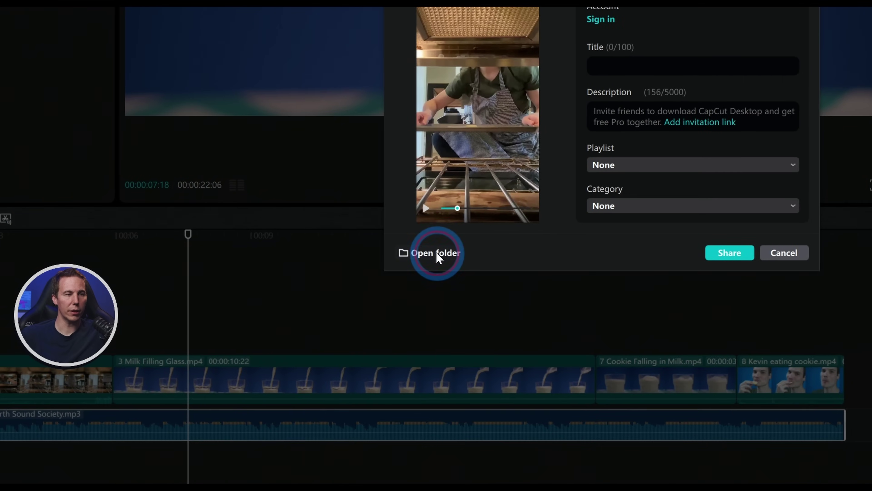
pyautogui.click(436, 255)
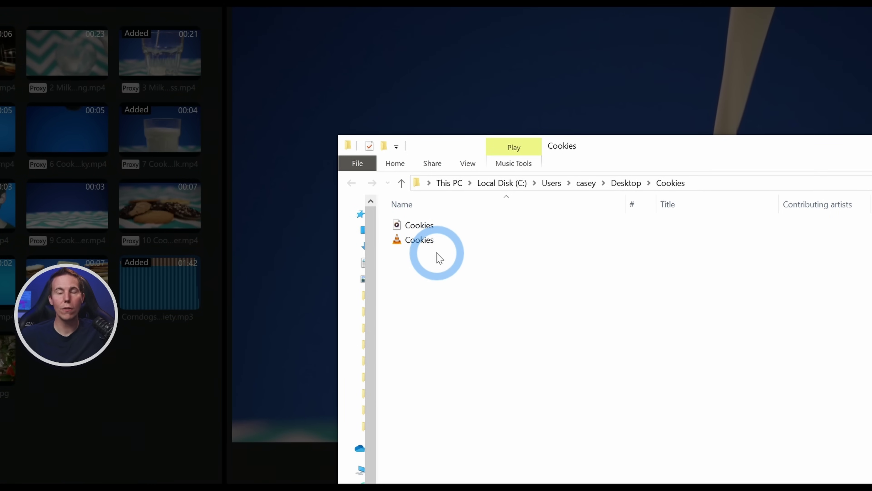
pyautogui.click(420, 226)
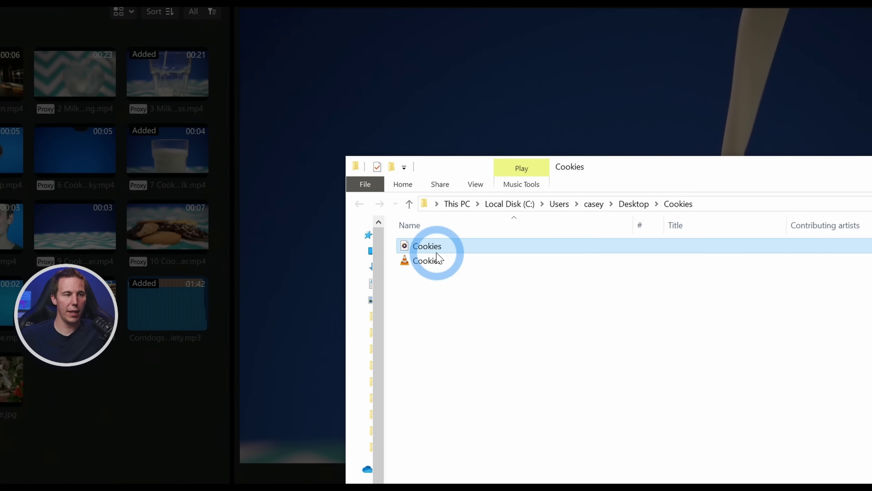
pyautogui.click(437, 255)
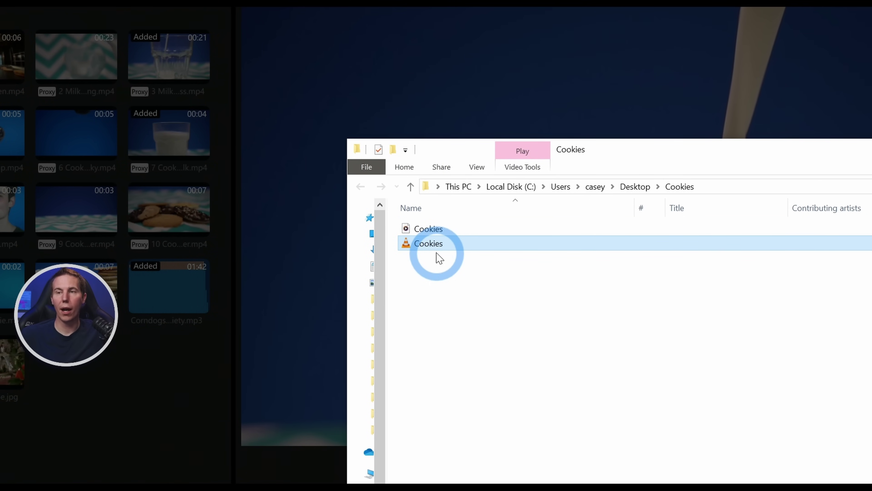
pyautogui.doubleClick(437, 256)
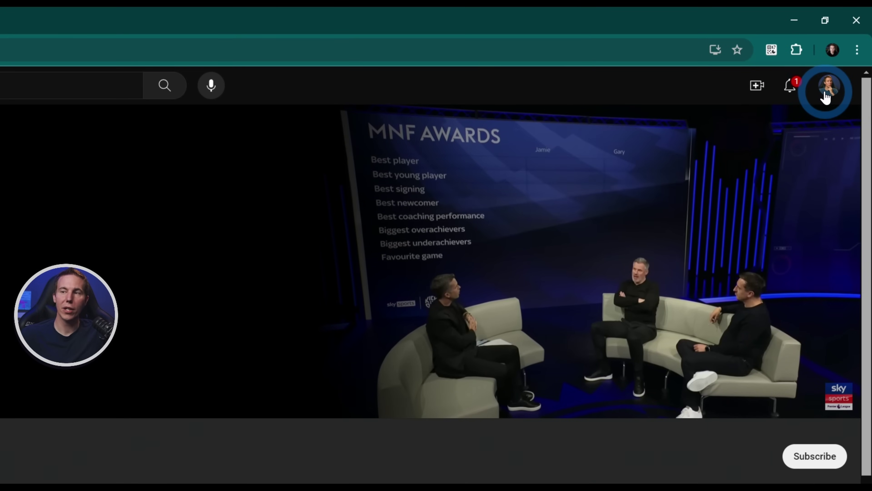
# Switch to YouTube in the browser and upload the exported Cookies video file from the Desktop's Cookies folder
pyautogui.click(758, 86)
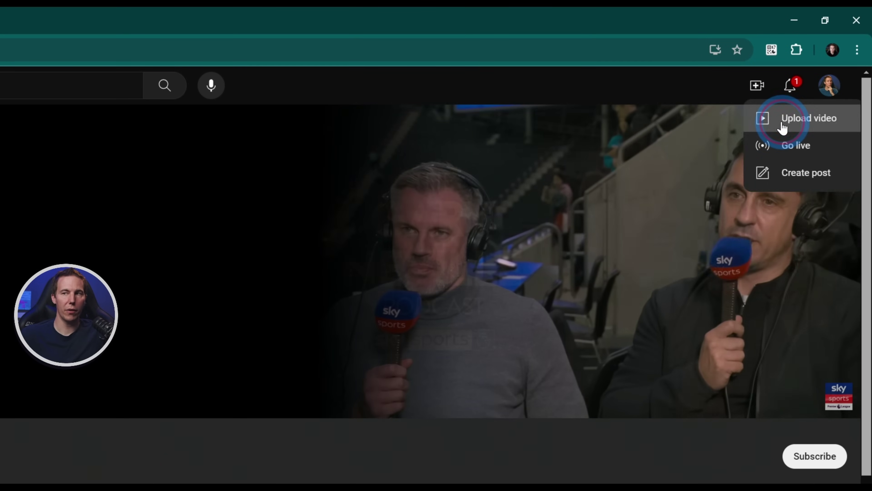
pyautogui.click(781, 124)
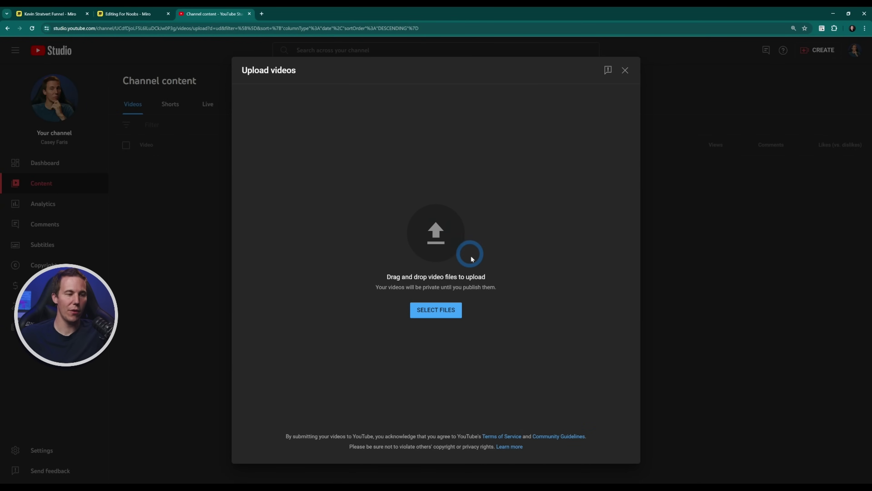
pyautogui.moveTo(138, 479)
pyautogui.click(161, 469)
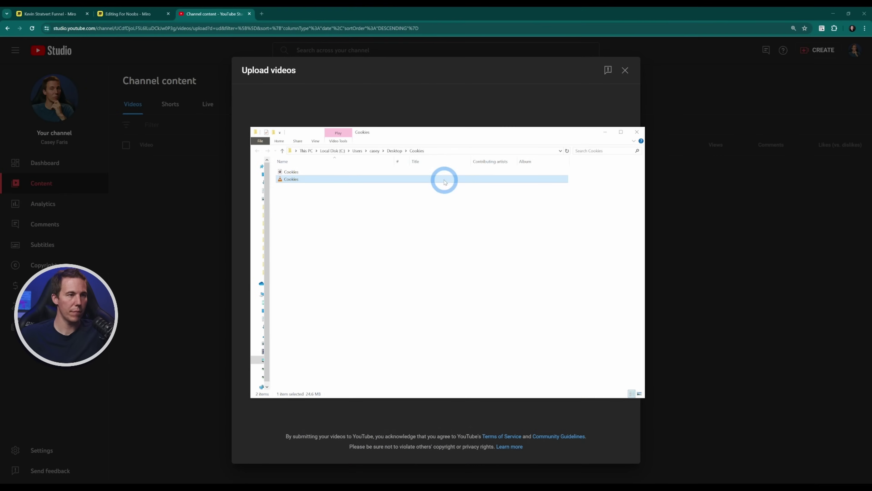
pyautogui.moveTo(444, 133); pyautogui.dragTo(711, 150)
pyautogui.click(569, 198)
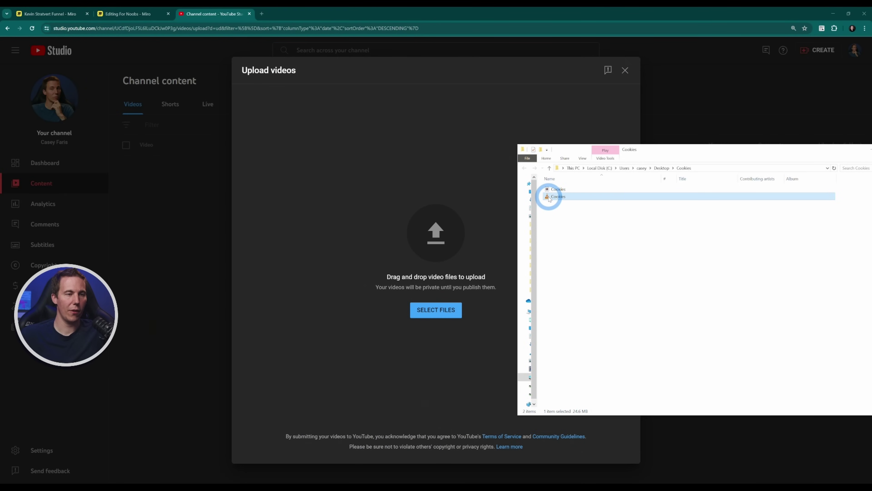
pyautogui.moveTo(549, 199); pyautogui.dragTo(450, 244)
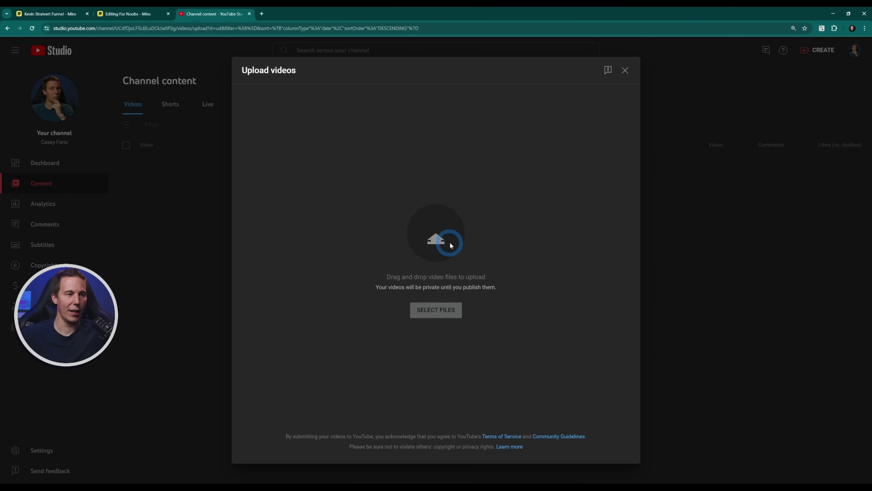